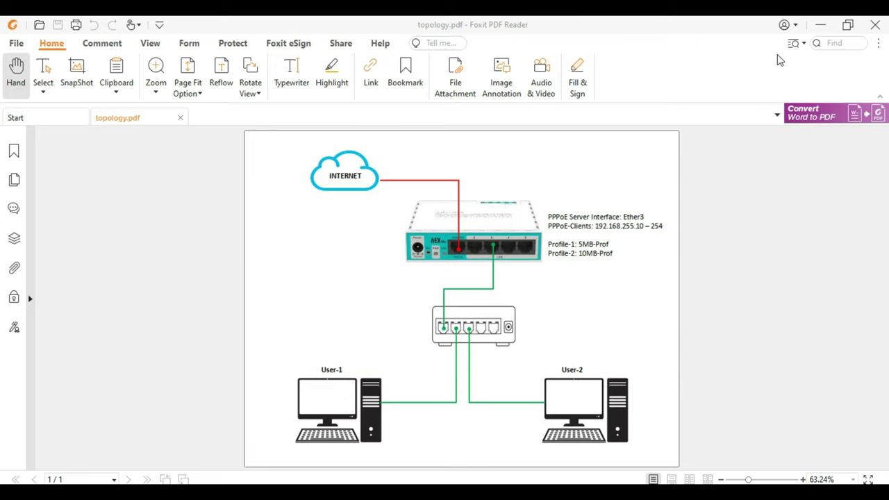
# Minimize the topology PDF, launch WinBox and select the hEX router from the neighbors list.
pyautogui.click(821, 24)
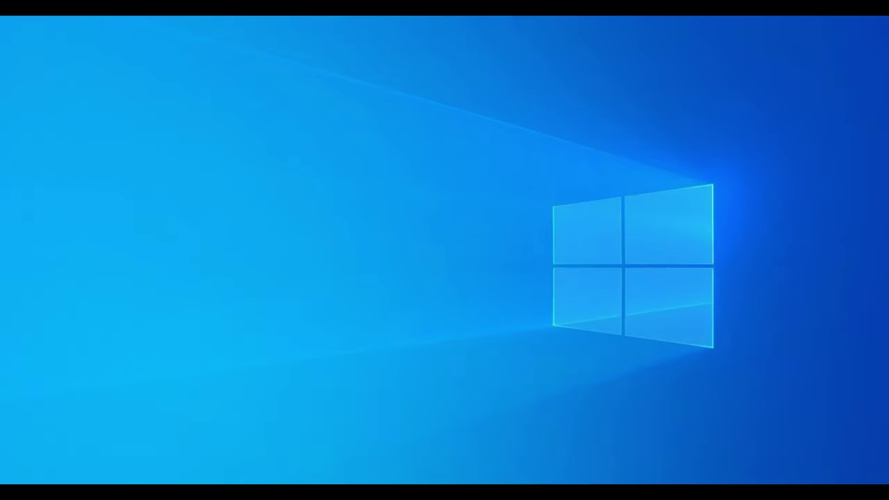
pyautogui.click(487, 272)
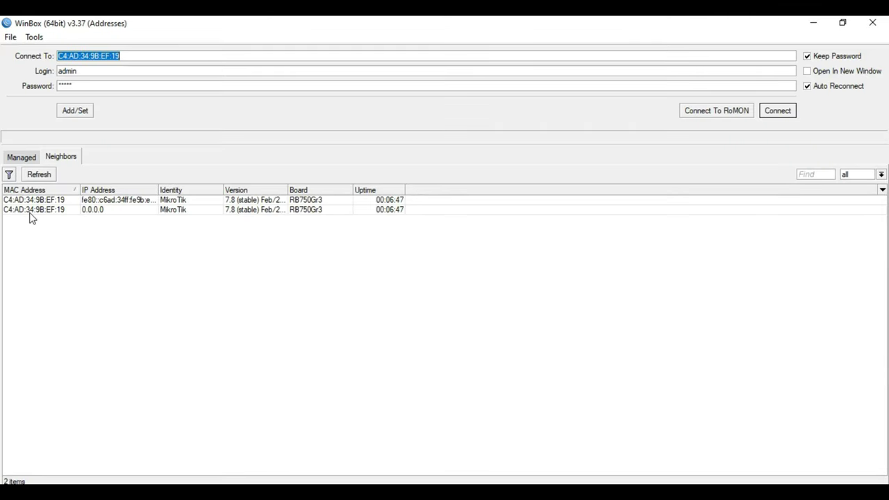
pyautogui.click(30, 211)
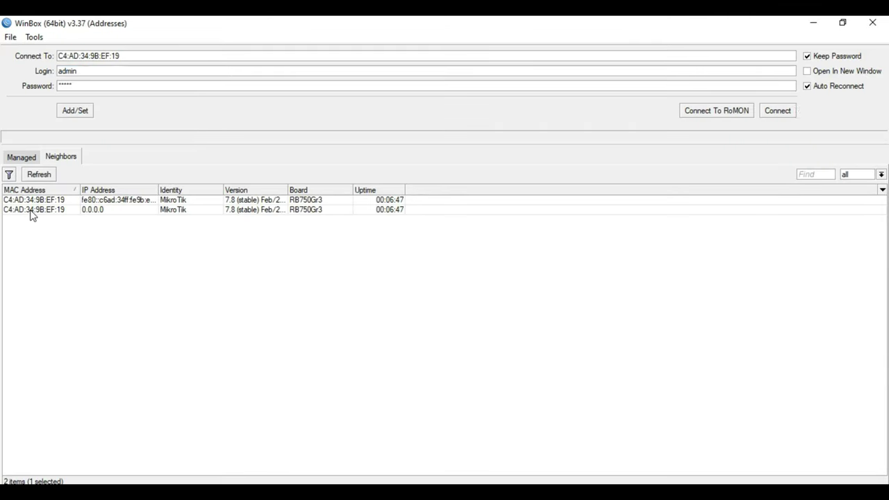
pyautogui.click(778, 113)
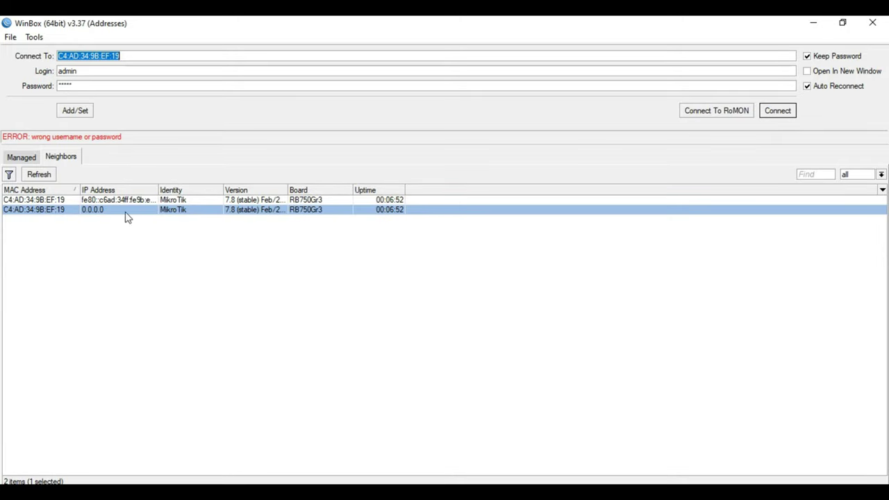
# Log in with an empty password and dismiss the Change Password Now prompt.
pyautogui.doubleClick(122, 84)
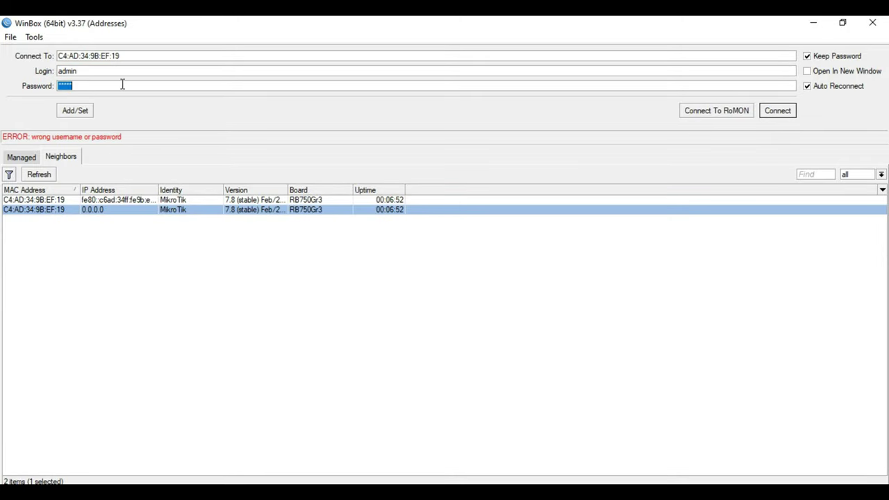
pyautogui.press('BackSpace')
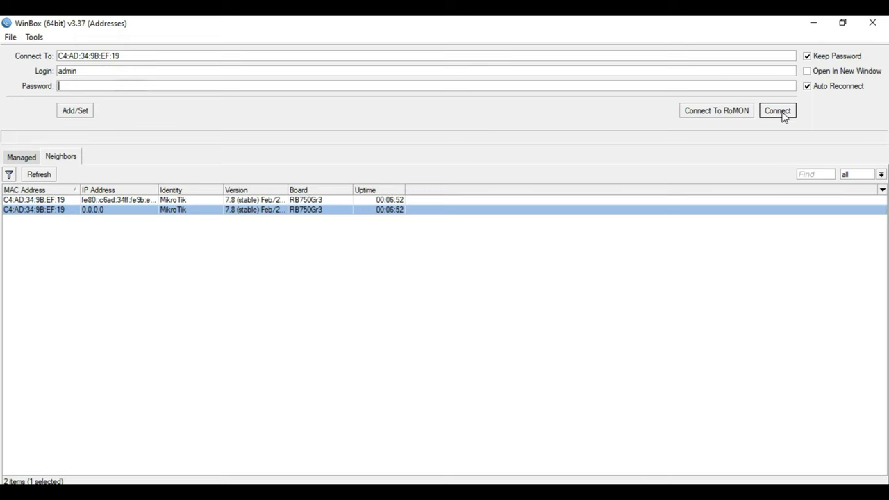
pyautogui.click(783, 112)
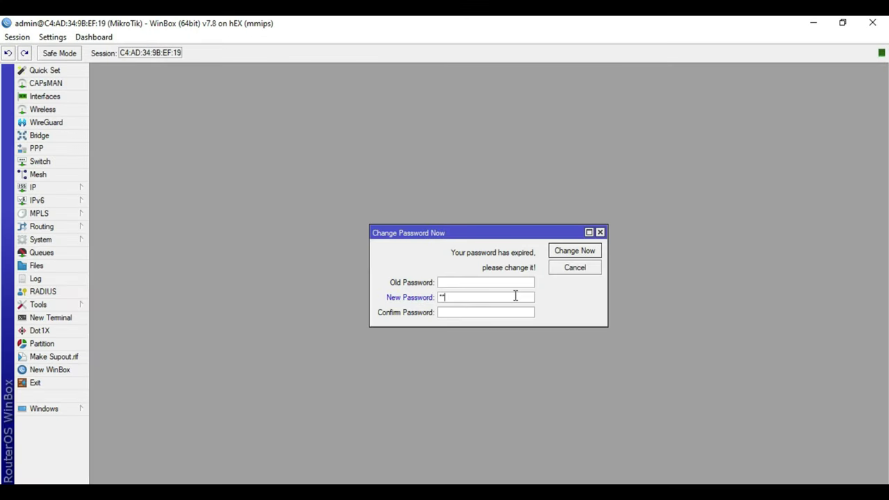
pyautogui.click(587, 250)
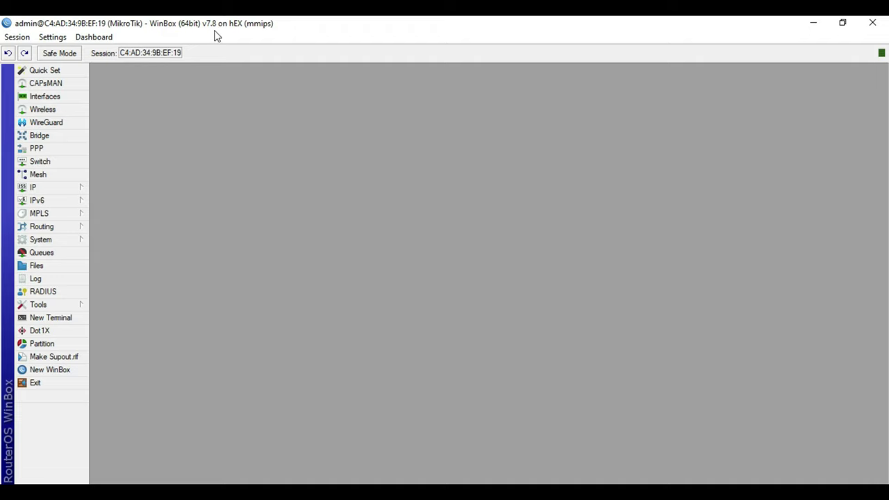
# Rename interface ether1 to ether1-ISP.
pyautogui.click(53, 97)
pyautogui.doubleClick(159, 221)
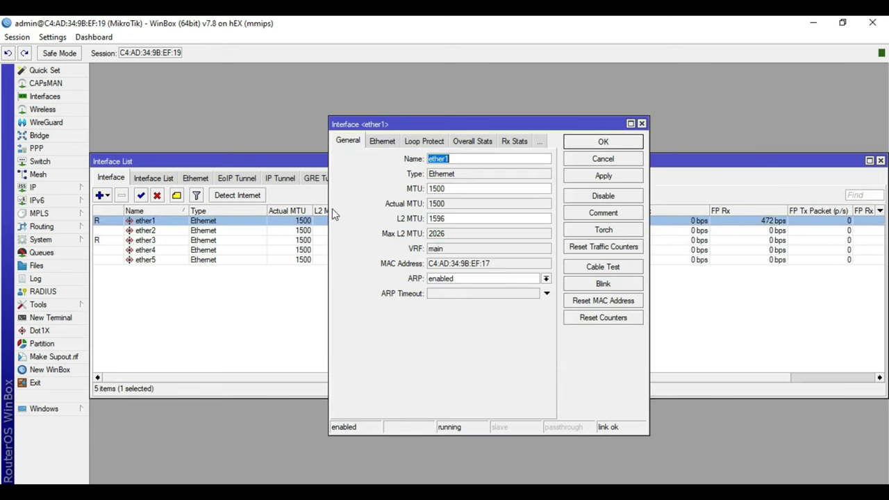
pyautogui.click(465, 160)
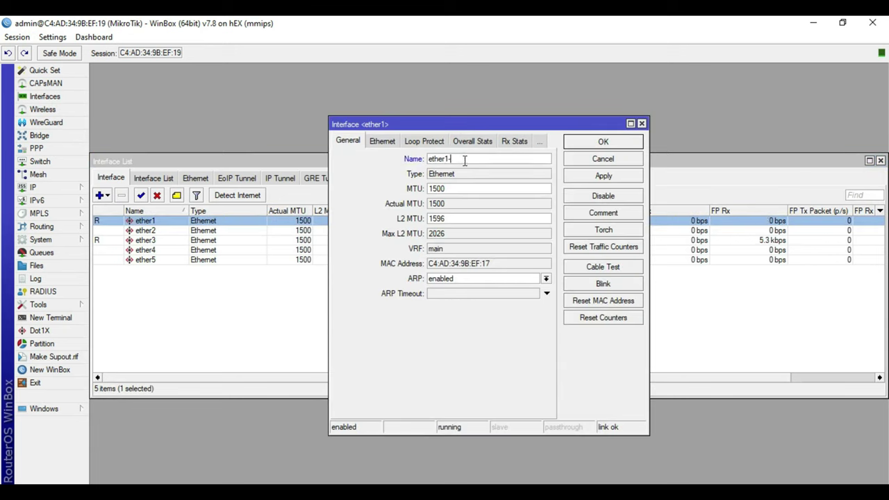
pyautogui.click(603, 143)
# Rename interface ether3 to ether3-PPPoE.
pyautogui.click(174, 245)
pyautogui.doubleClick(173, 244)
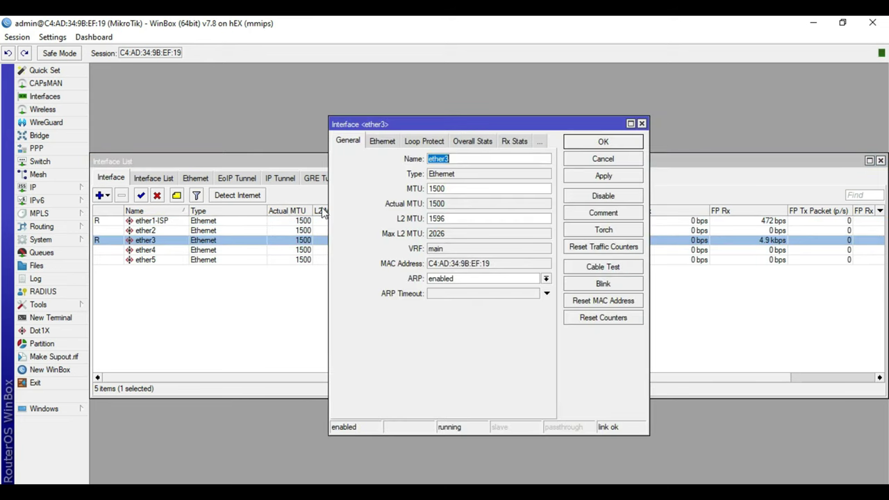
pyautogui.click(472, 159)
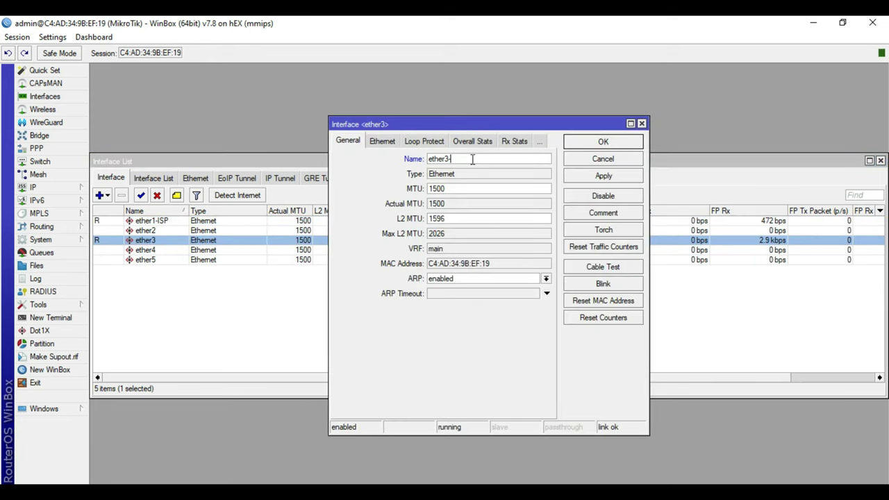
pyautogui.write('-PPPoE')
pyautogui.click(584, 145)
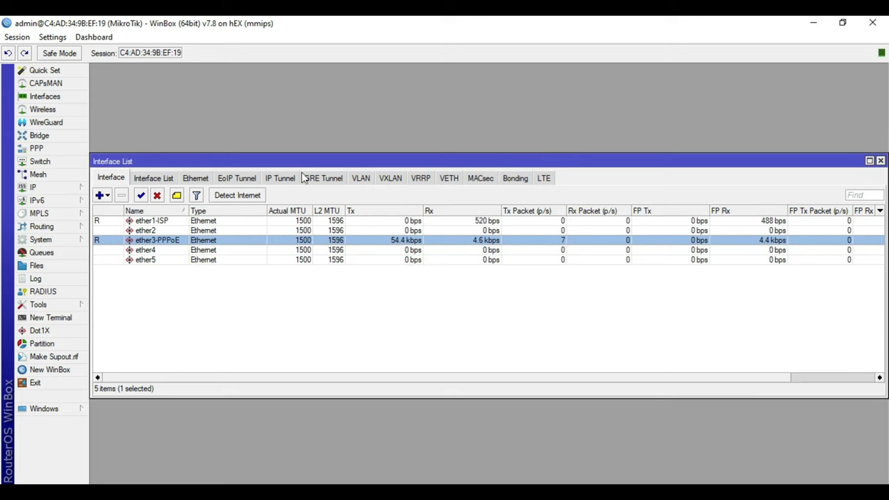
pyautogui.moveTo(361, 165); pyautogui.dragTo(360, 79)
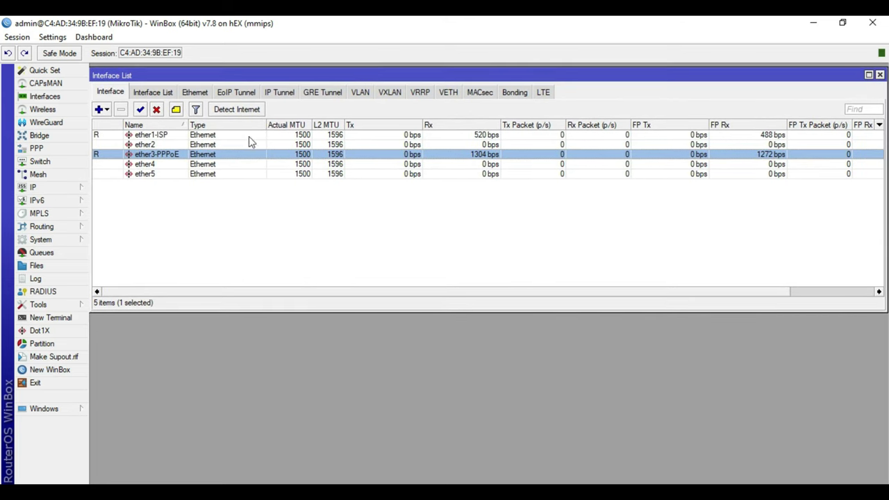
# Create a DHCP client on interface ether1-ISP, then close the DHCP Client list.
pyautogui.click(60, 192)
pyautogui.click(126, 195)
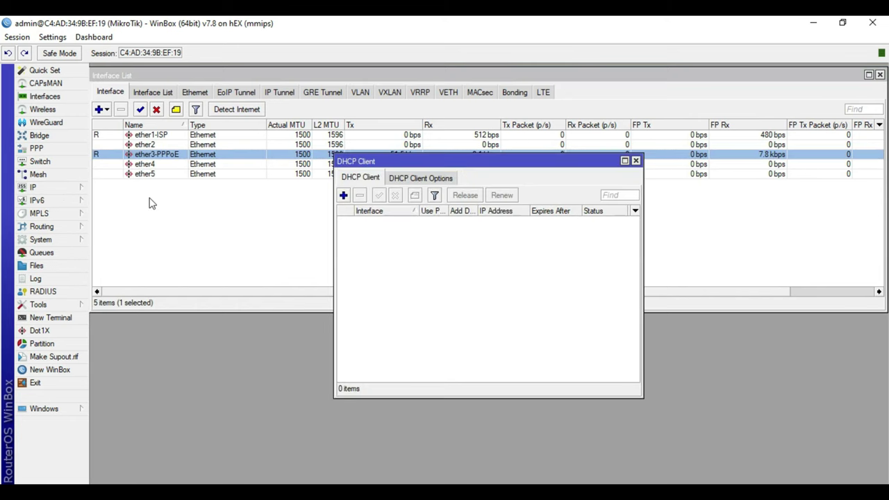
pyautogui.click(344, 195)
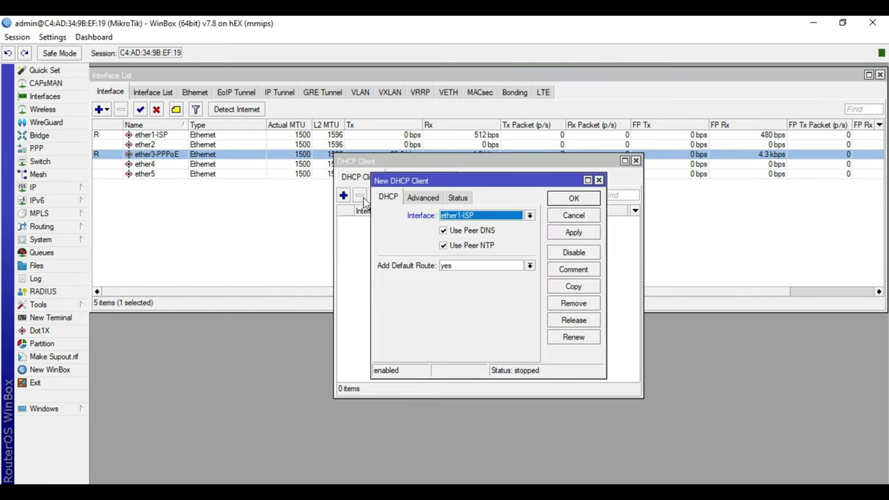
pyautogui.click(502, 217)
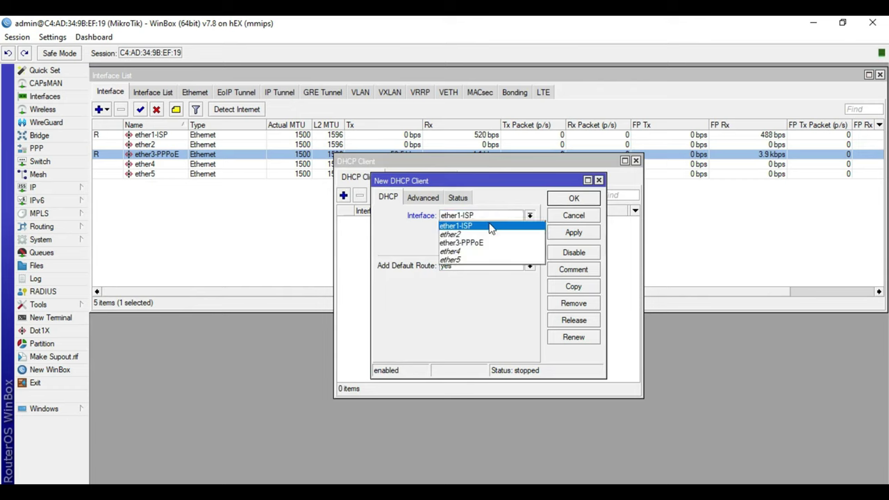
pyautogui.click(488, 226)
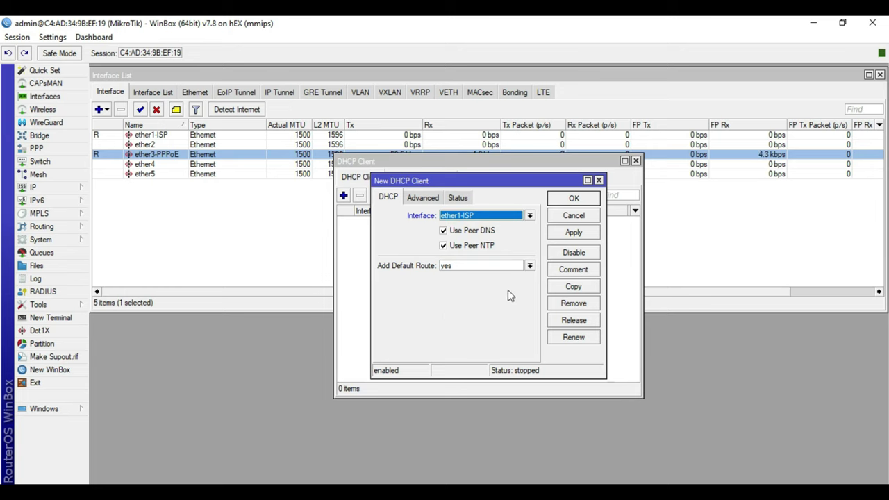
pyautogui.click(574, 235)
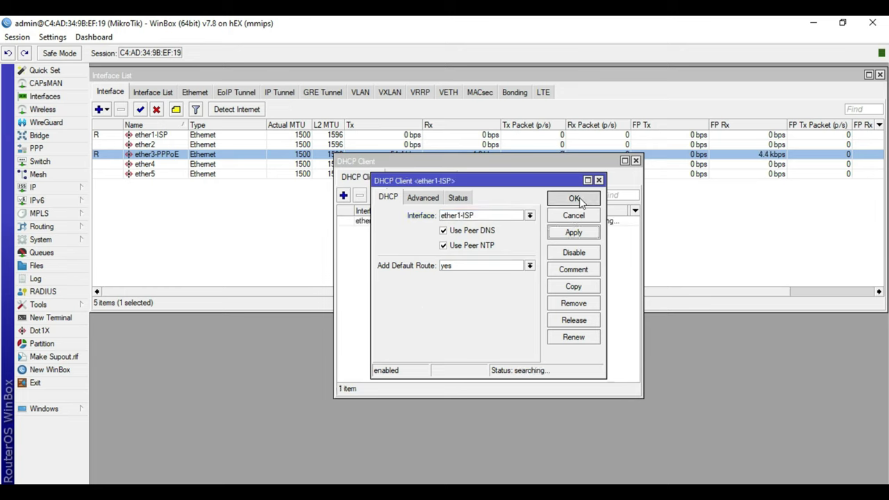
pyautogui.click(574, 199)
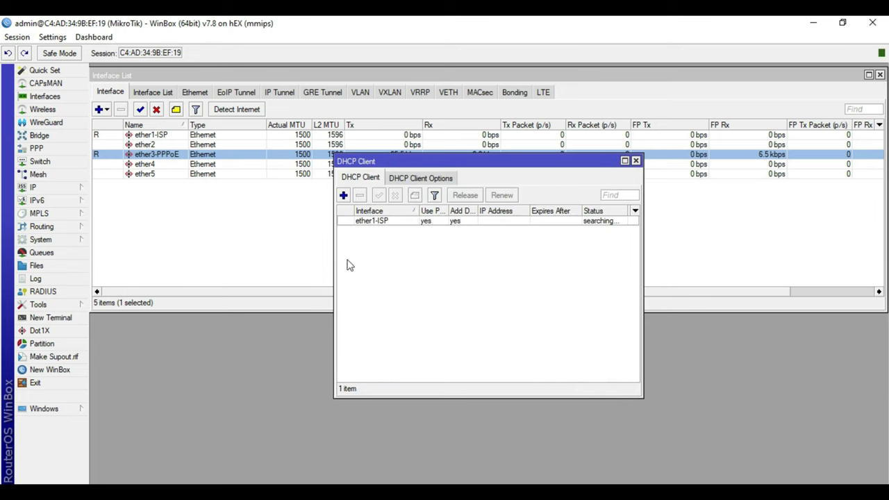
pyautogui.click(636, 161)
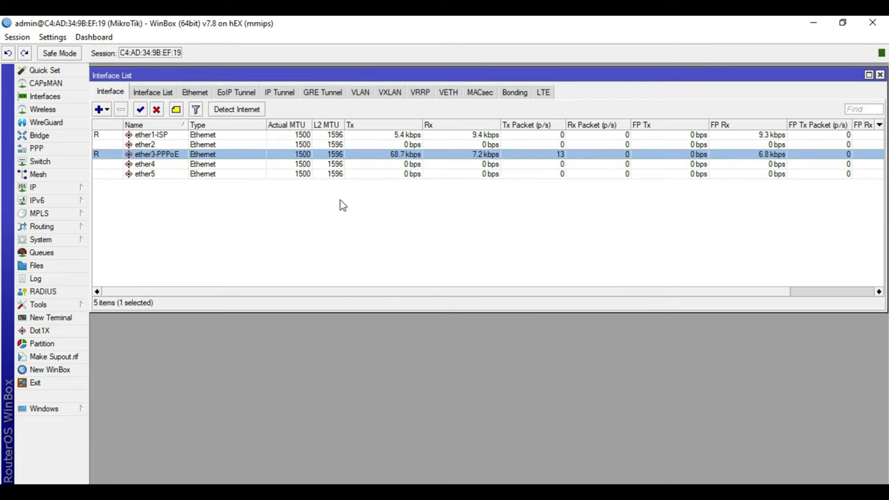
# Enter DNS servers 8.8.8.8 and 8.8.4.4, allow remote requests, and save the DNS settings.
pyautogui.click(67, 191)
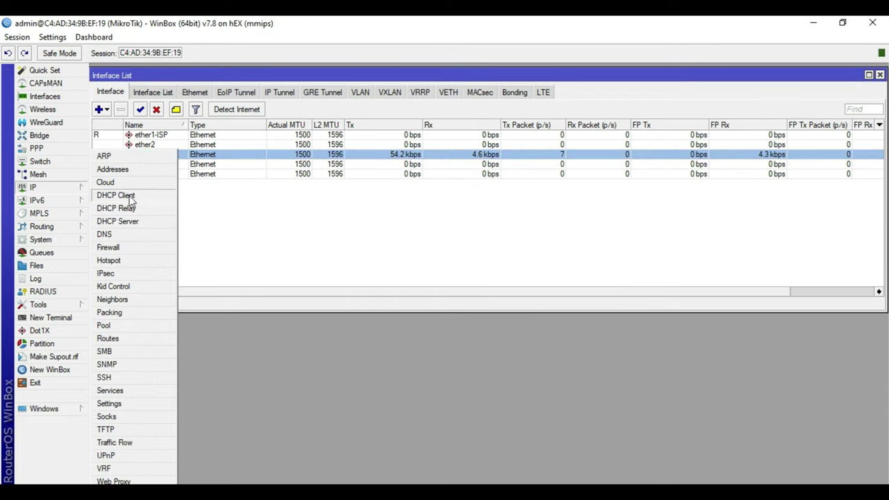
pyautogui.click(122, 237)
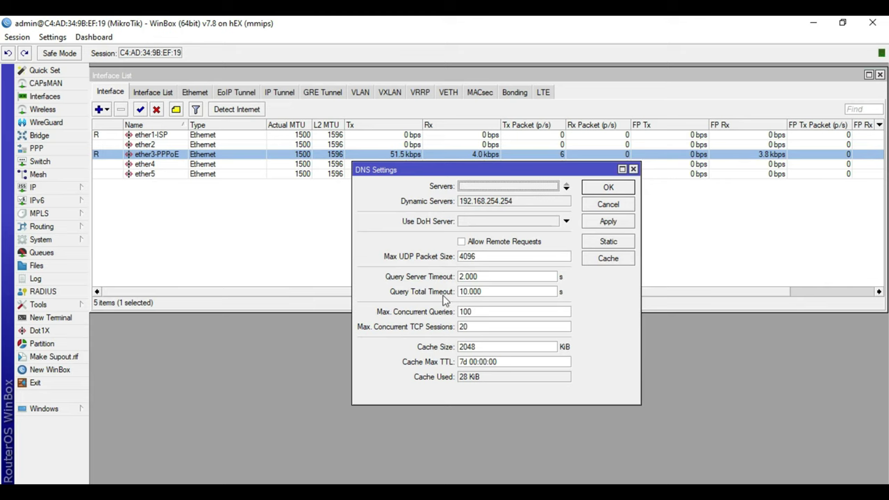
pyautogui.click(462, 242)
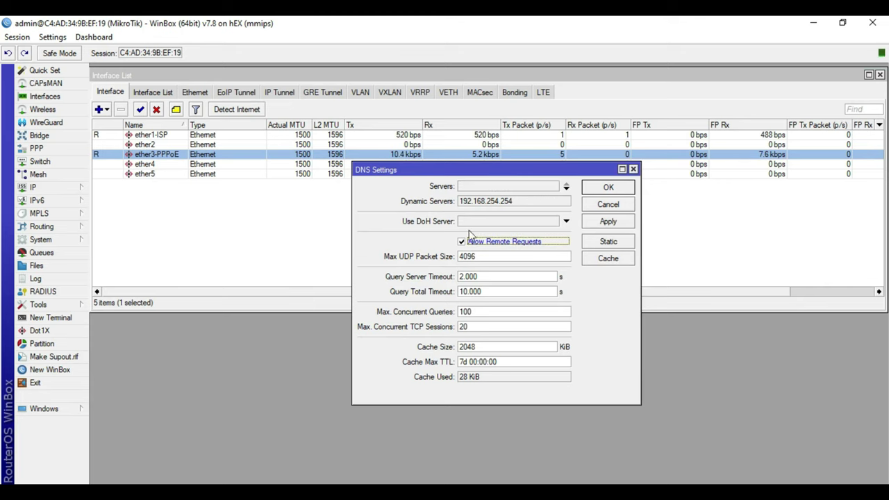
pyautogui.click(483, 187)
pyautogui.write('8.')
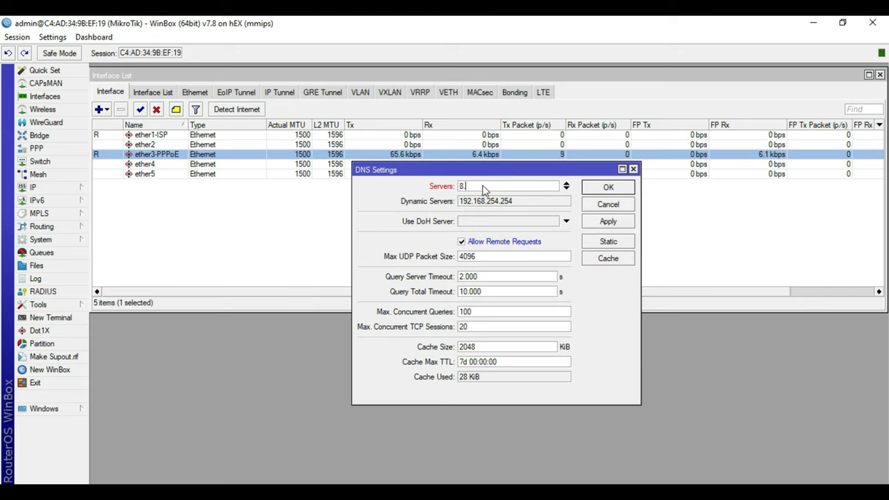
pyautogui.write('8.8.8')
pyautogui.click(566, 189)
pyautogui.write('8.8.4.4')
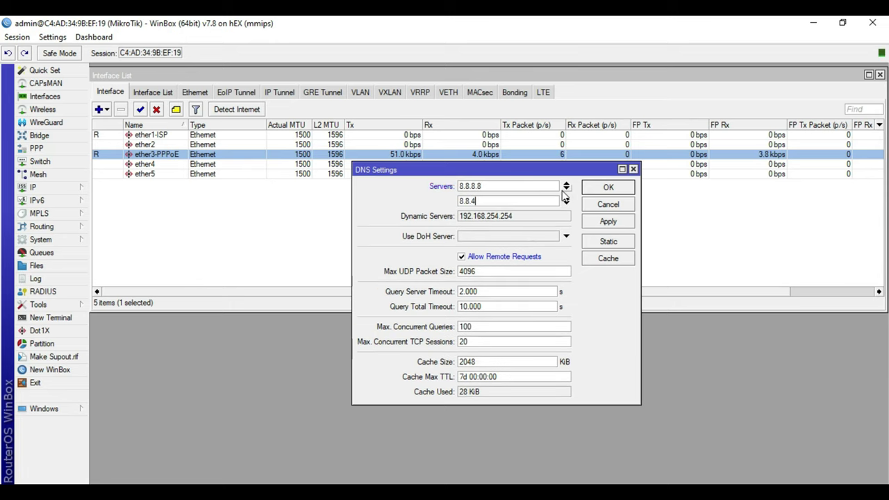
pyautogui.click(615, 189)
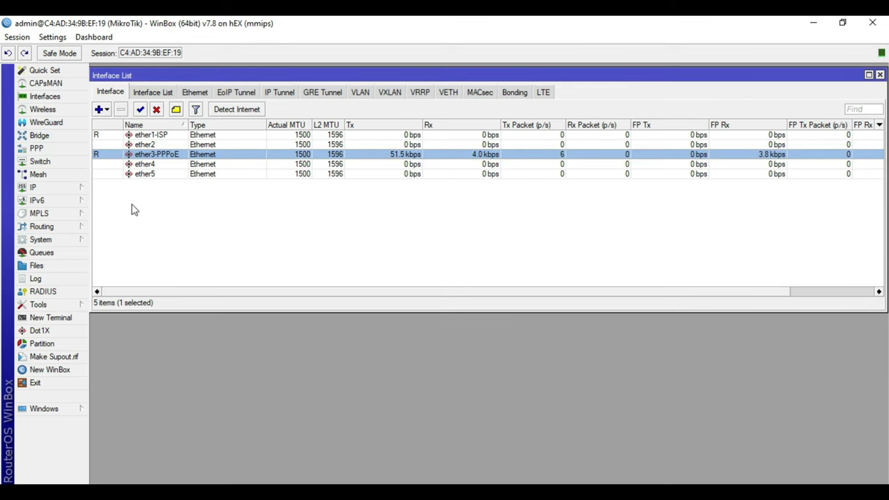
# Start a new srcnat NAT rule matching out-interface ether1-ISP.
pyautogui.click(64, 189)
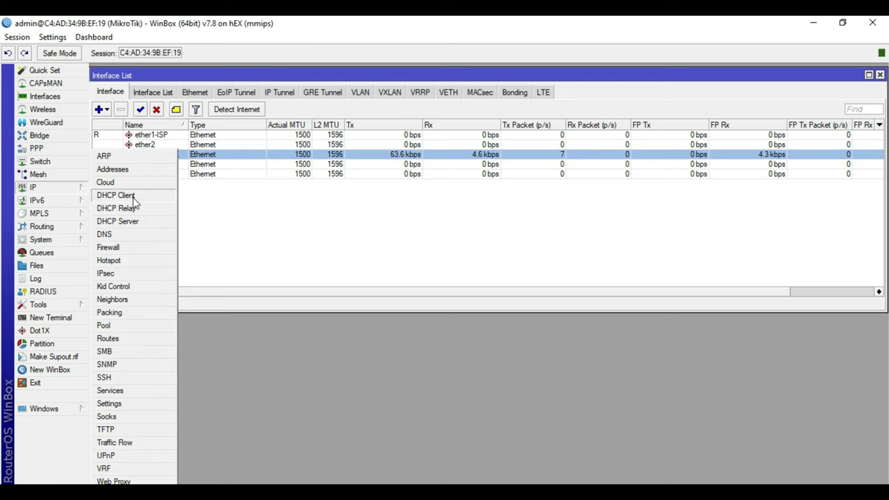
pyautogui.click(135, 249)
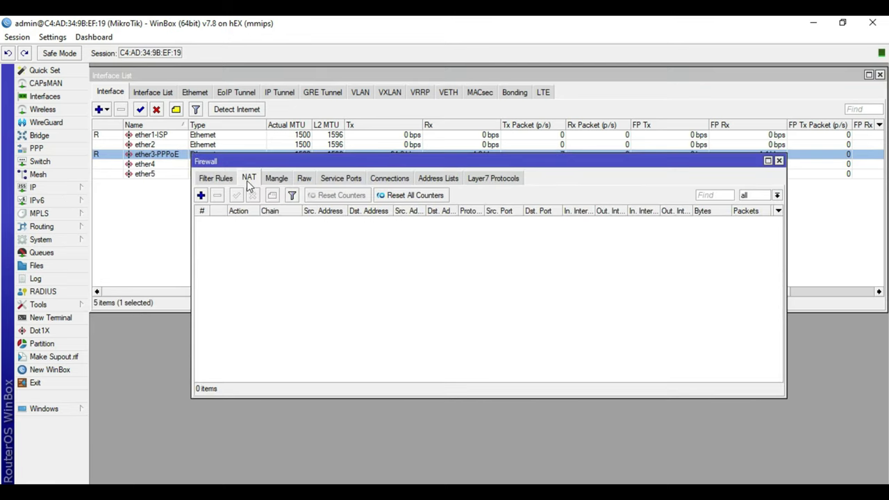
pyautogui.click(200, 196)
pyautogui.click(392, 112)
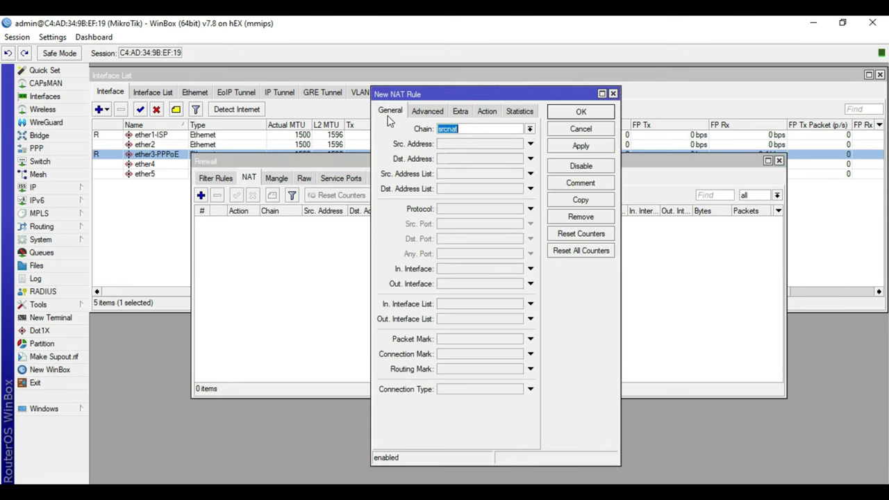
pyautogui.click(468, 287)
pyautogui.click(518, 284)
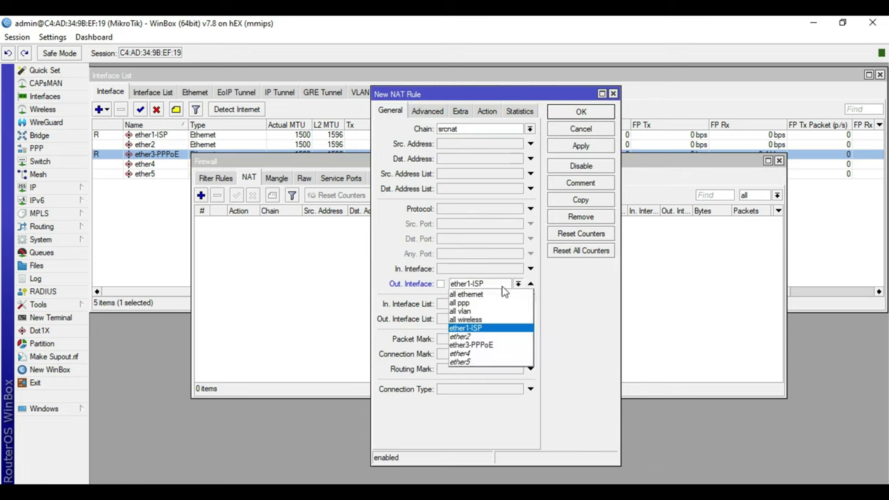
pyautogui.click(491, 326)
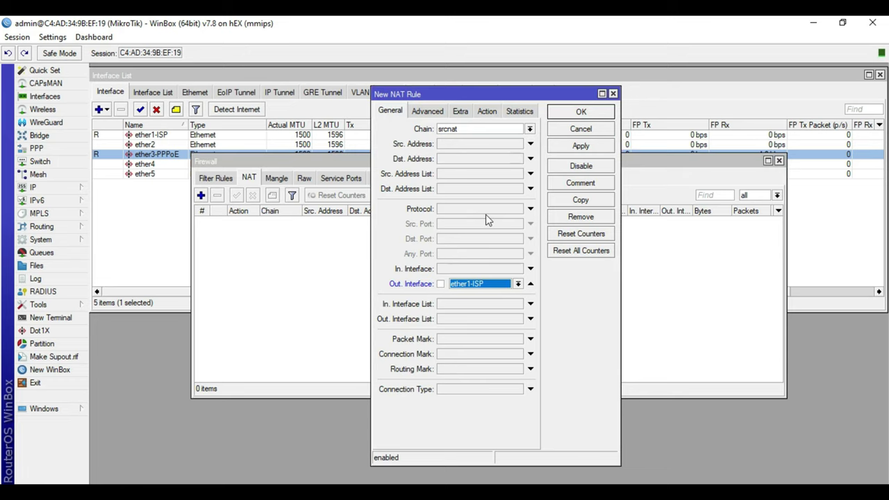
# Set the NAT rule's action to masquerade and save it.
pyautogui.click(487, 112)
pyautogui.click(485, 129)
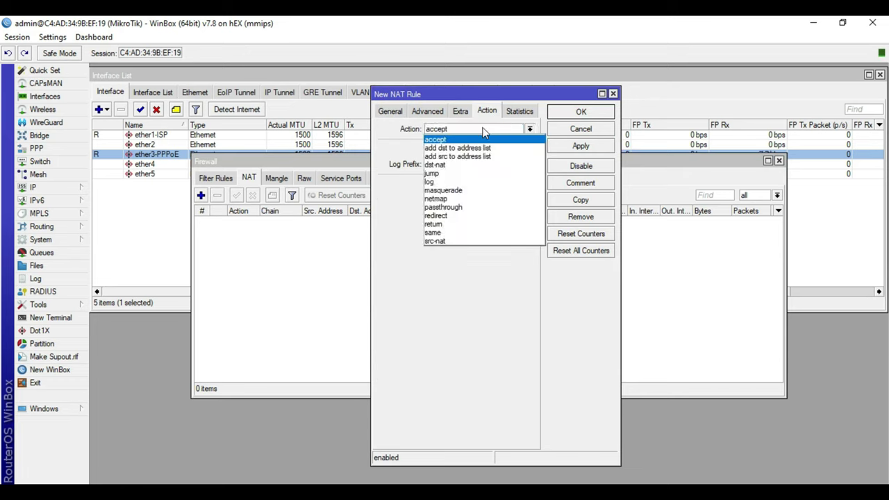
pyautogui.click(471, 190)
pyautogui.click(598, 148)
pyautogui.click(598, 113)
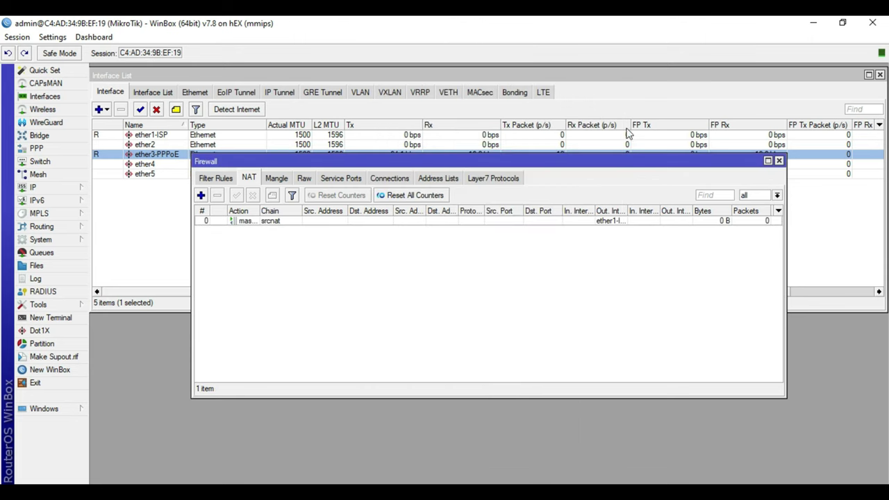
# Close the Firewall window and log in to a new terminal as admin.
pyautogui.click(779, 161)
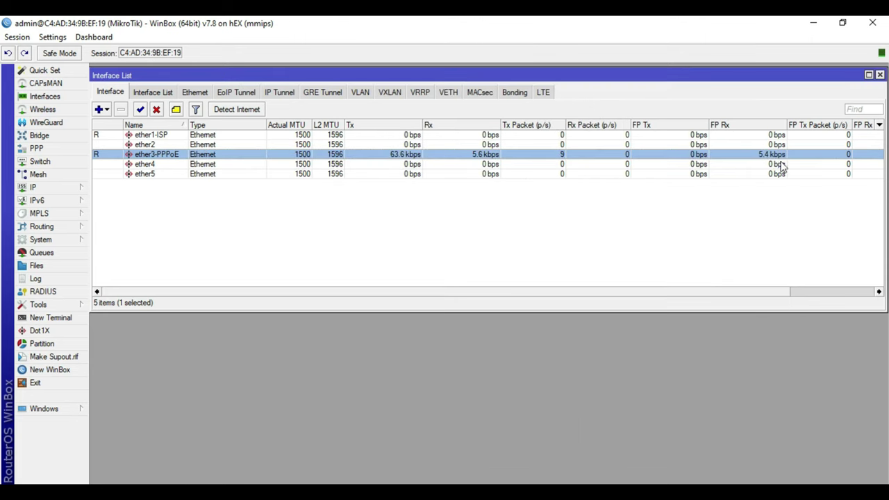
pyautogui.click(64, 318)
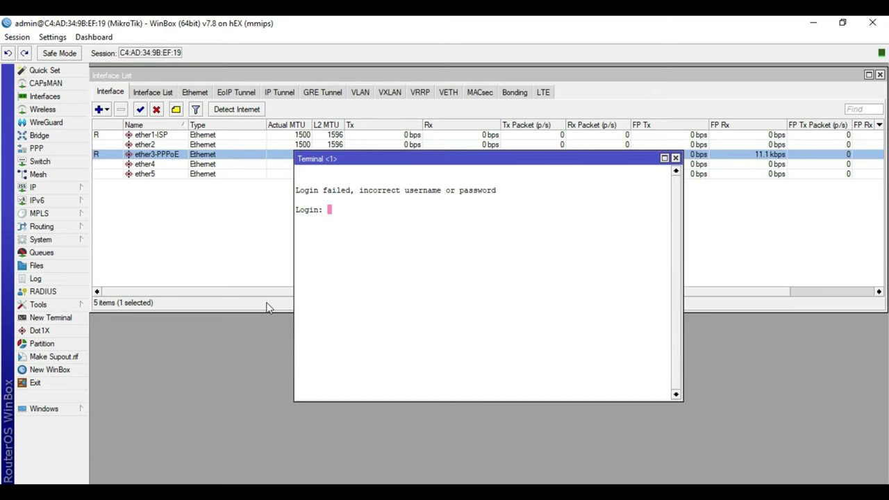
pyautogui.write('admin')
pyautogui.press('Return')
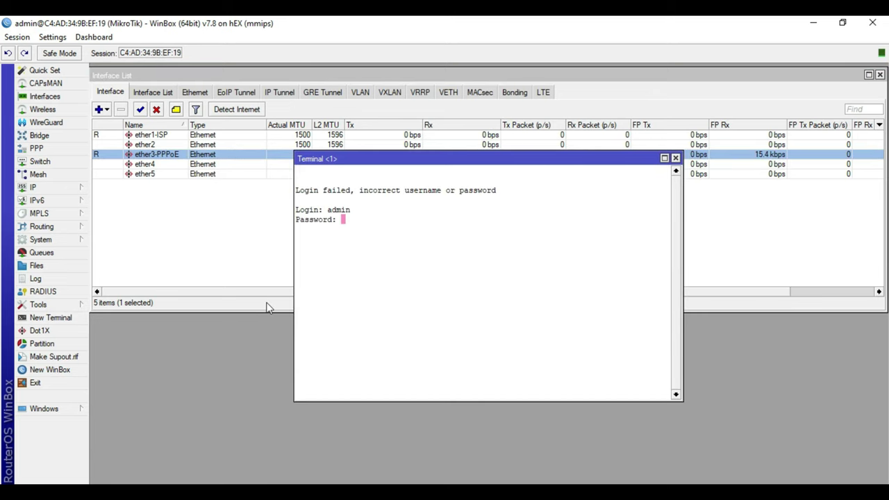
pyautogui.press('Return')
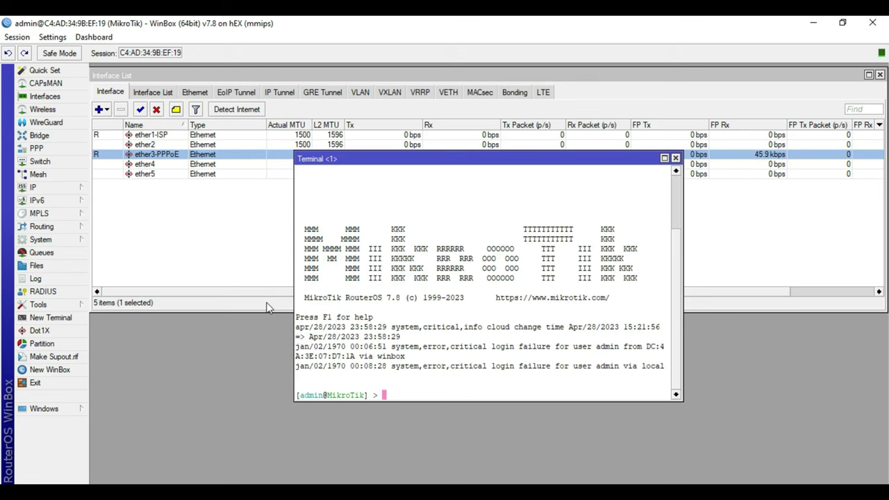
# Ping google.com, stop it after 5 replies with 0% loss, and close the terminal.
pyautogui.write('ping google.com')
pyautogui.press('Return')
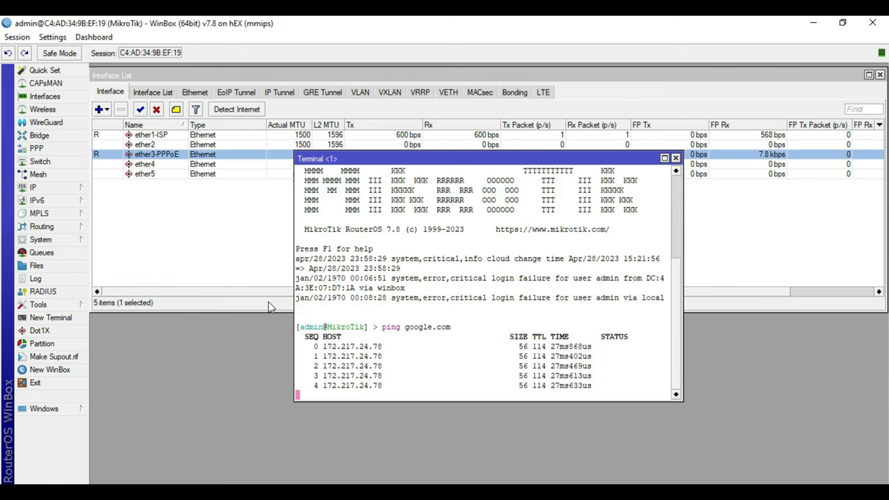
pyautogui.hotkey('ctrl', 'c')
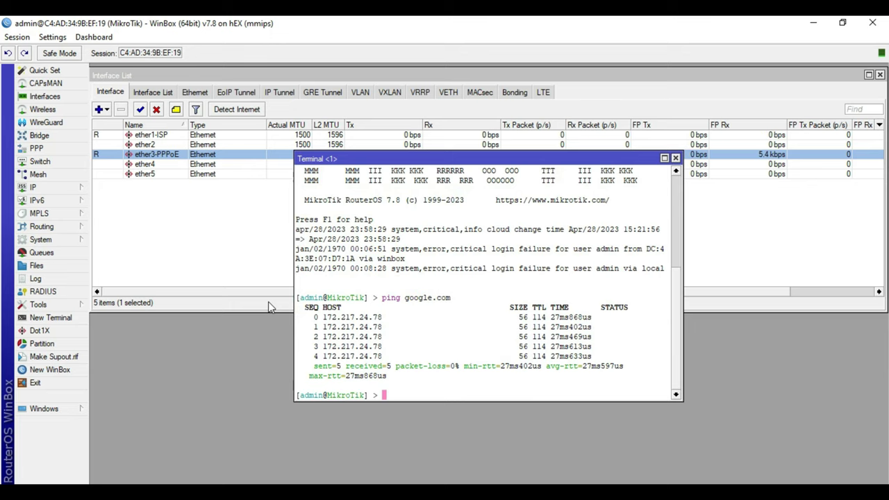
pyautogui.click(675, 159)
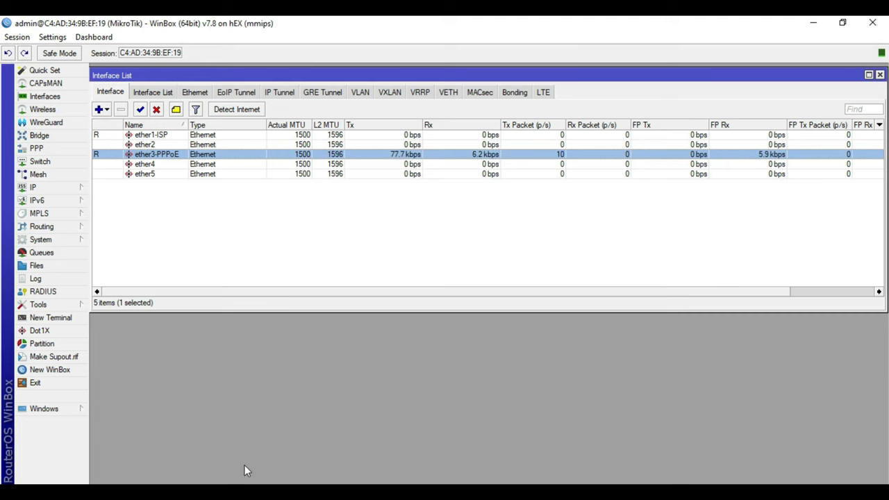
# Switch to topology.pdf in Foxit to check the PPPoE client range 192.168.255.10–254.
pyautogui.hotkey('alt', 'Tab')
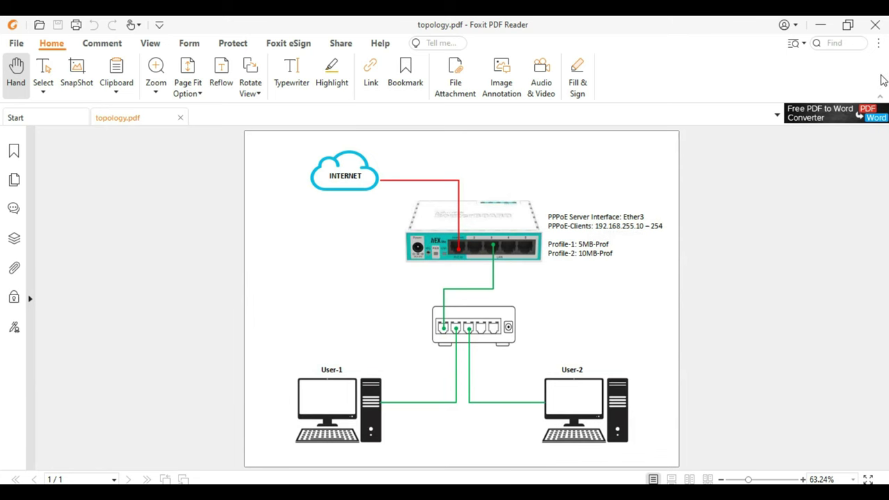
# Add a new IP pool named pppoe-clients with range 192.168.255.10-192.168.255.254.
pyautogui.click(820, 24)
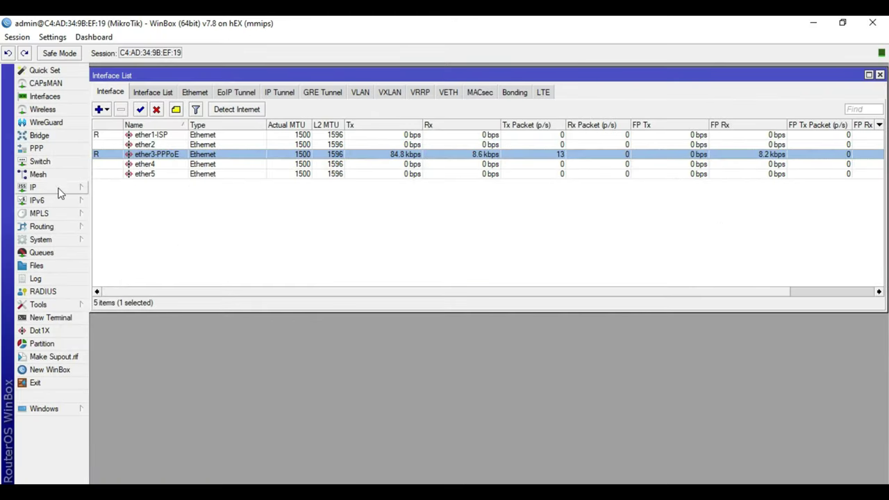
pyautogui.click(60, 190)
pyautogui.click(111, 325)
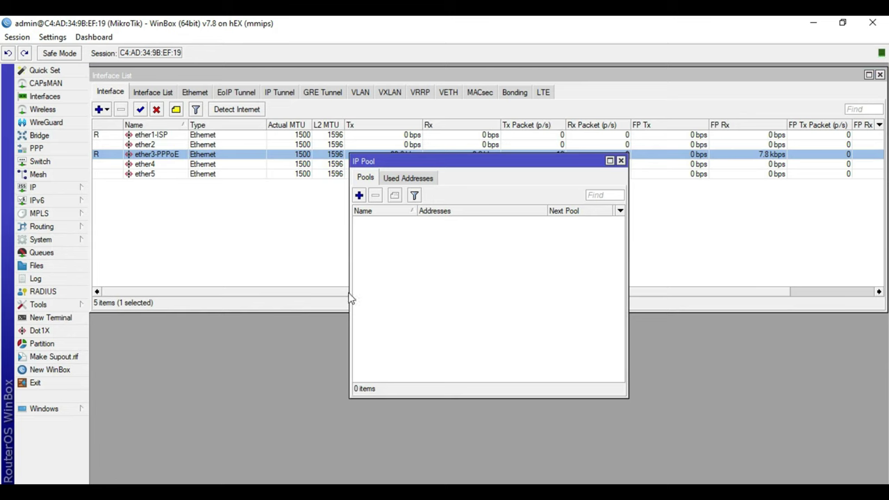
pyautogui.click(359, 195)
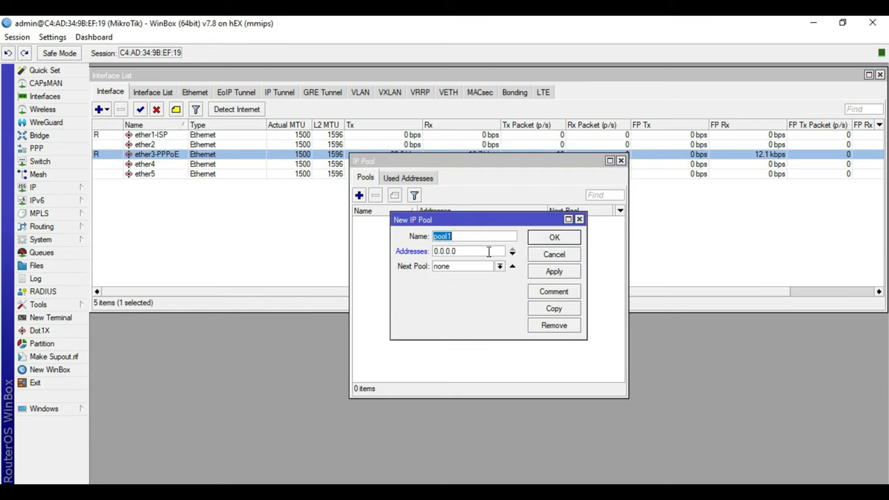
pyautogui.write('pppoe-clients')
pyautogui.doubleClick(489, 252)
pyautogui.write('192')
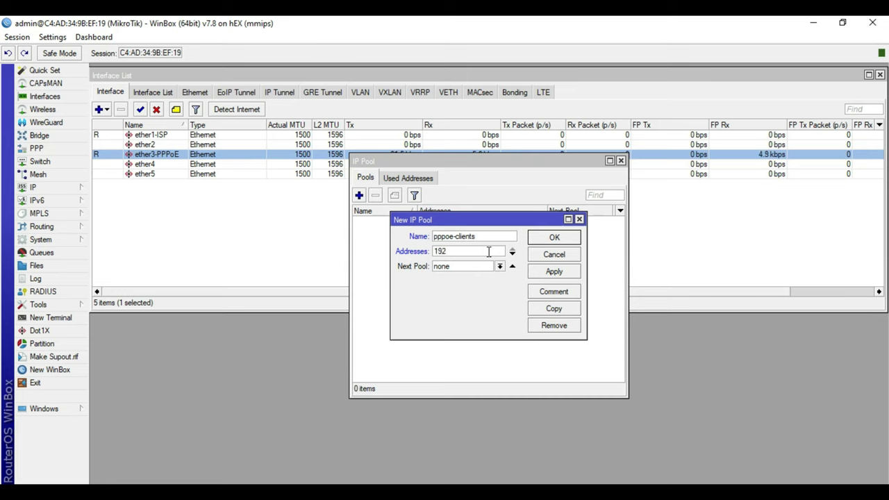
pyautogui.write('.168.255.10-192.168.2')
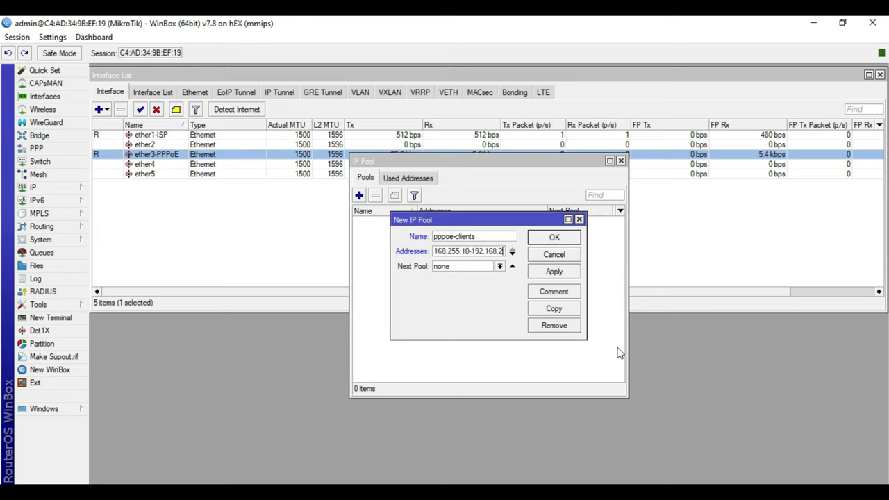
pyautogui.write('55.')
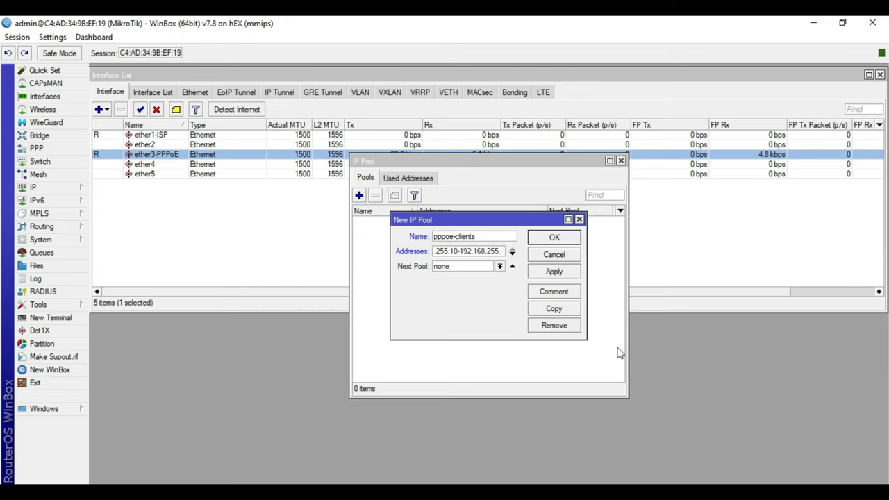
pyautogui.write('254')
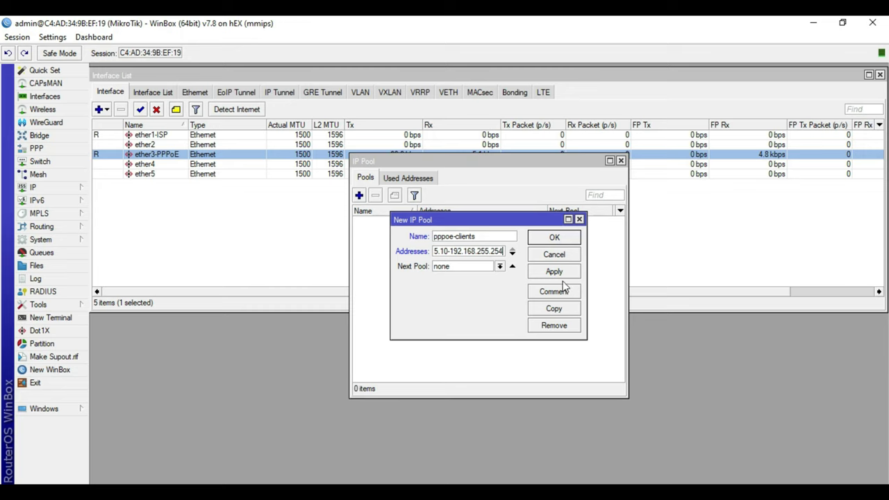
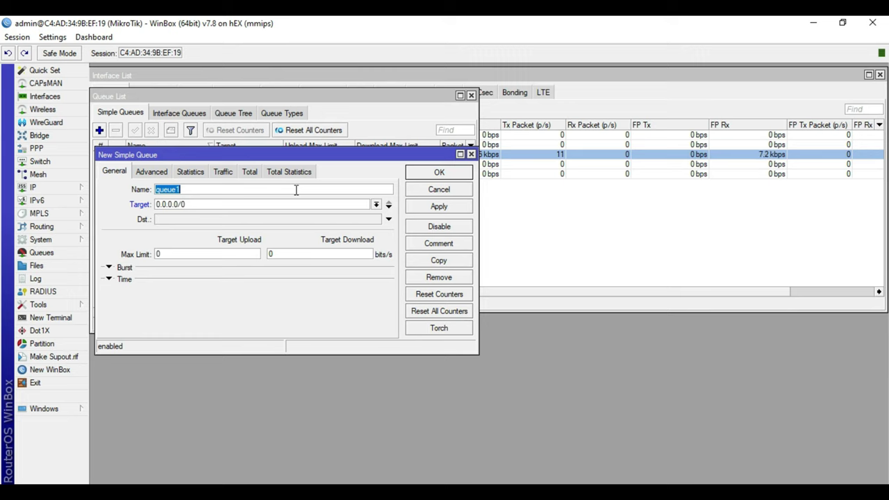
# Name the simple queue 'Total PPPoe Bandwidth' and target it at 192.168.255.0/24.
pyautogui.write('Total PPPoe Server and')
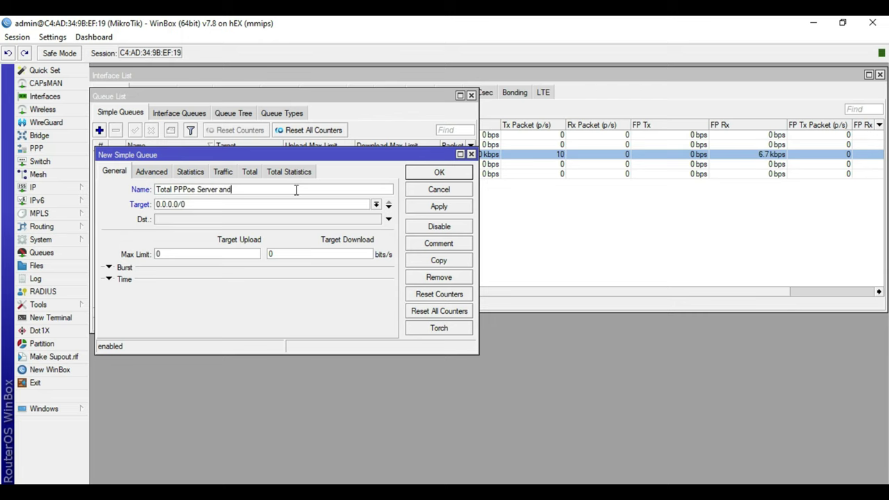
pyautogui.press('BackSpace')
pyautogui.press('BackSpace')
pyautogui.press('BackSpace')
pyautogui.press('BackSpace')
pyautogui.press('BackSpace')
pyautogui.press('BackSpace')
pyautogui.press('BackSpace')
pyautogui.press('BackSpace')
pyautogui.press('BackSpace')
pyautogui.press('BackSpace')
pyautogui.write('Bandwit')
pyautogui.write('th')
pyautogui.click(263, 205)
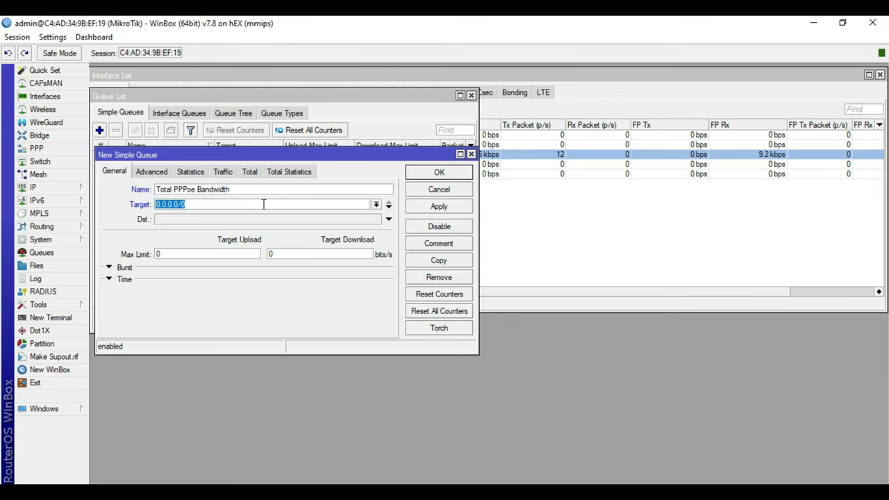
pyautogui.write('192.168.255.9')
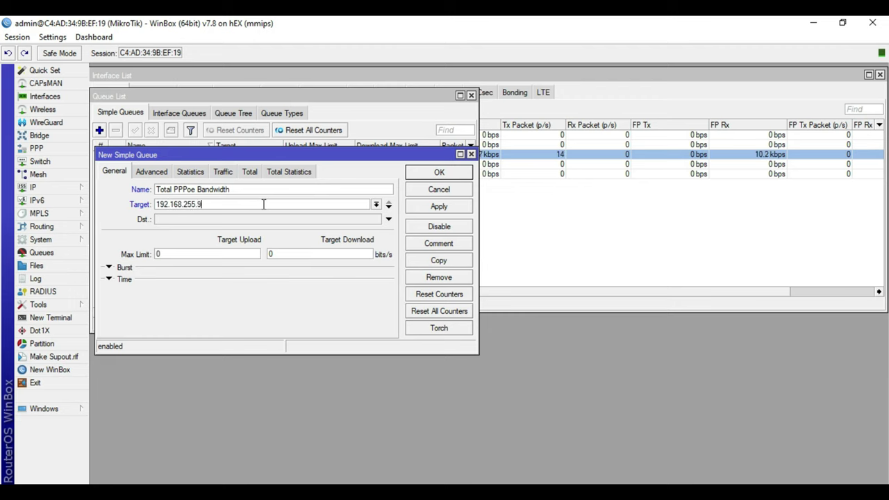
pyautogui.press('BackSpace')
pyautogui.write('0/24')
# Set upload and download Max Limit to 50M, save the queue, and close the Queue List.
pyautogui.click(194, 254)
pyautogui.write('50M')
pyautogui.press('Tab')
pyautogui.write('50M')
pyautogui.click(429, 208)
pyautogui.click(436, 174)
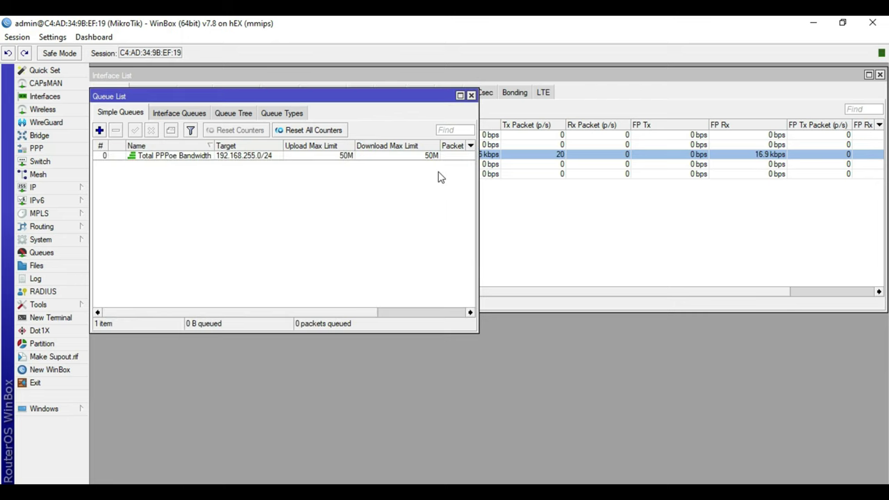
pyautogui.click(471, 95)
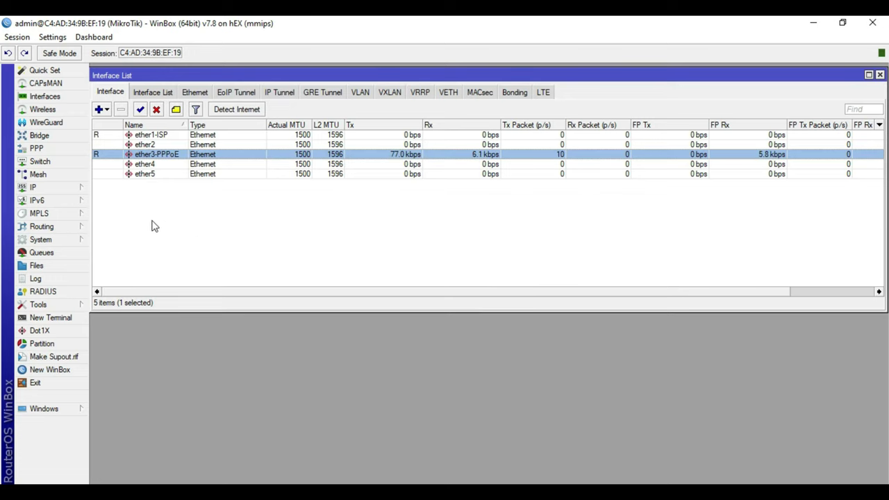
# Add PPPoE service 'PPPoE-Server' on ether3-PPPoE with One Session Per Host enabled, and save it.
pyautogui.click(50, 150)
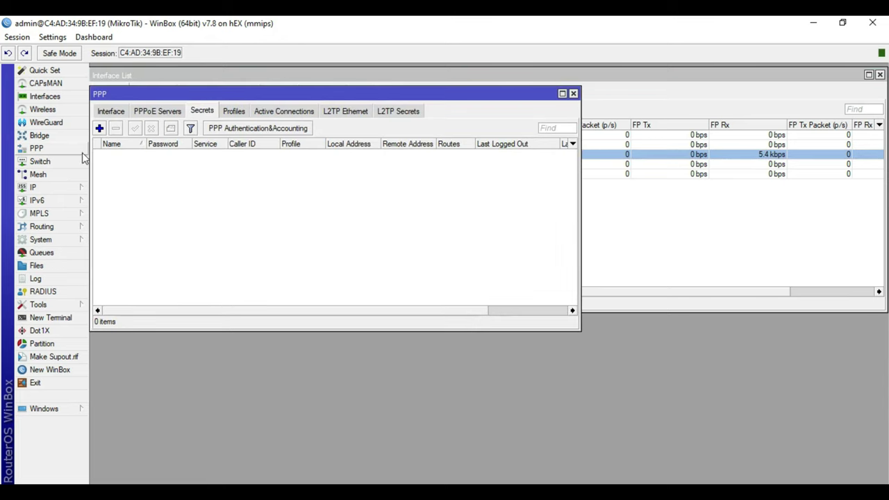
pyautogui.click(158, 112)
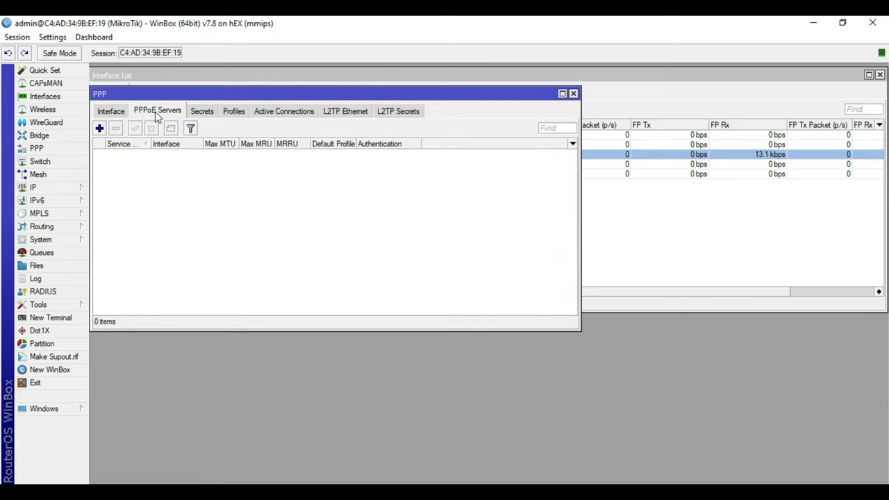
pyautogui.click(99, 128)
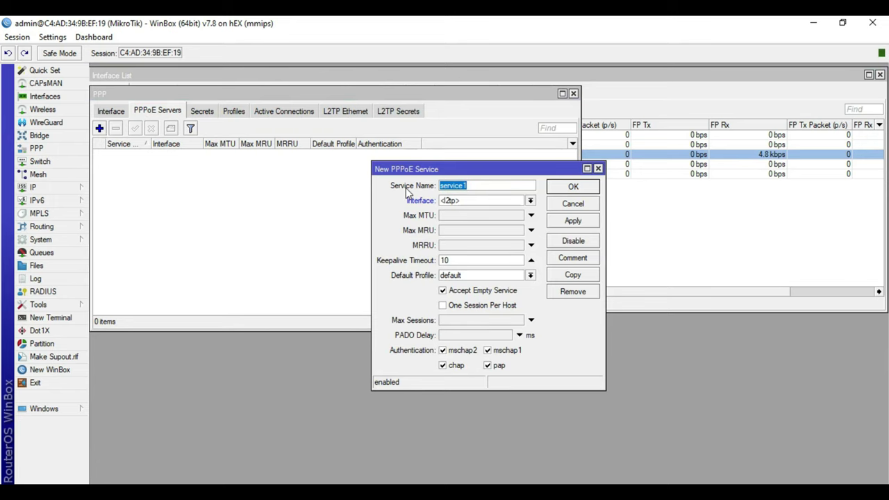
pyautogui.write('PPPoE-Server')
pyautogui.click(464, 201)
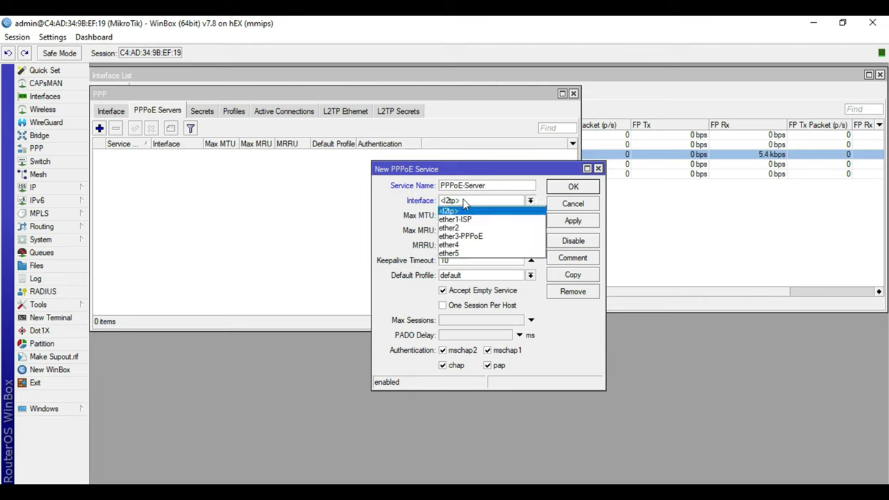
pyautogui.click(475, 237)
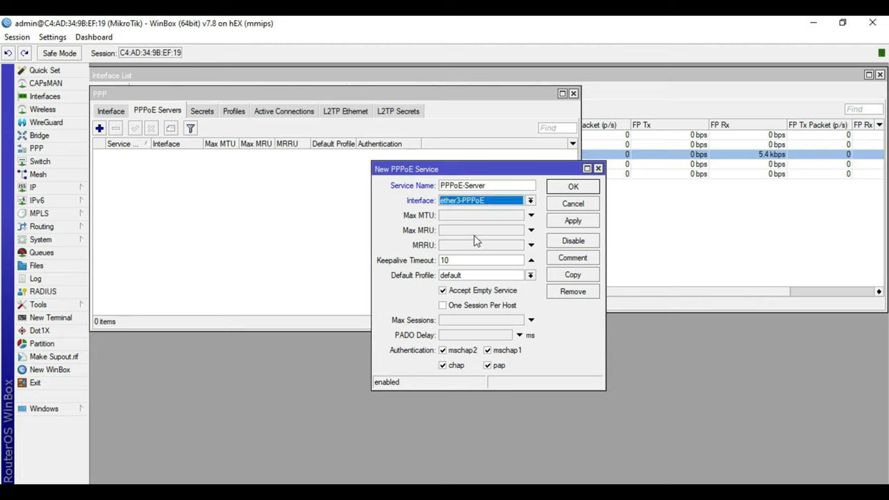
pyautogui.click(445, 307)
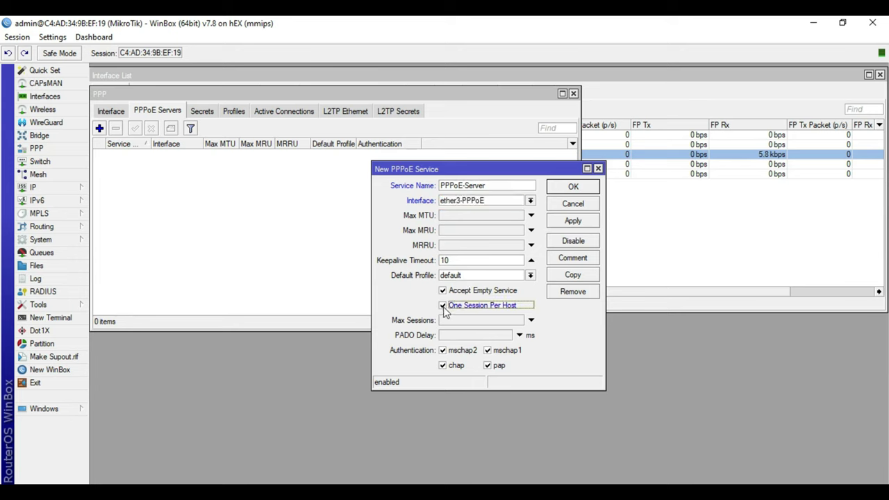
pyautogui.click(574, 221)
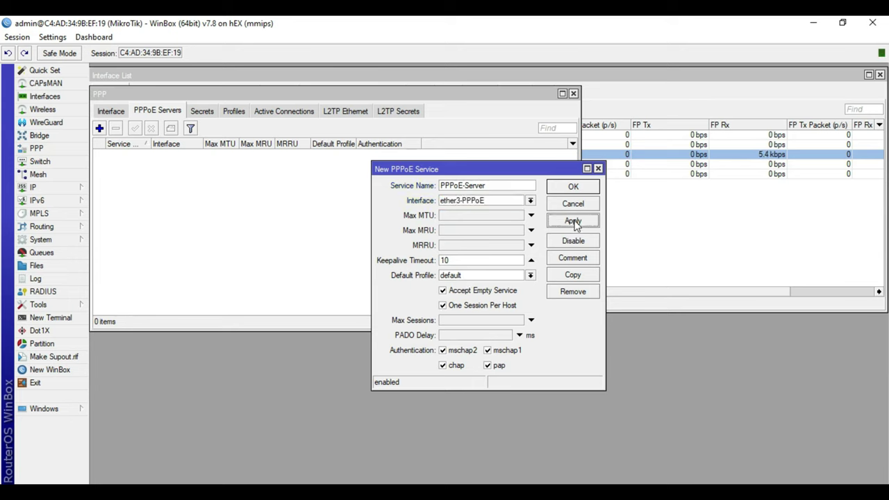
pyautogui.click(572, 187)
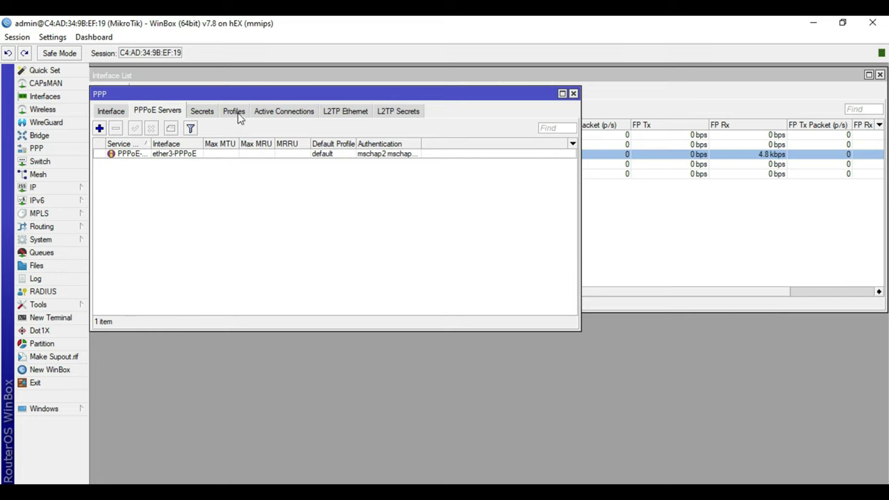
# Start a new PPP profile named 5MB-Profile with local address 192.168.255.1.
pyautogui.click(234, 113)
pyautogui.click(100, 128)
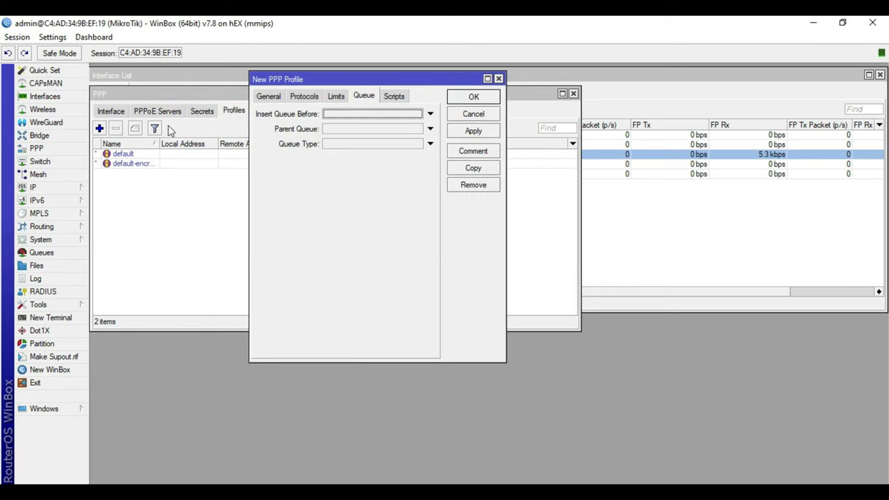
pyautogui.click(268, 96)
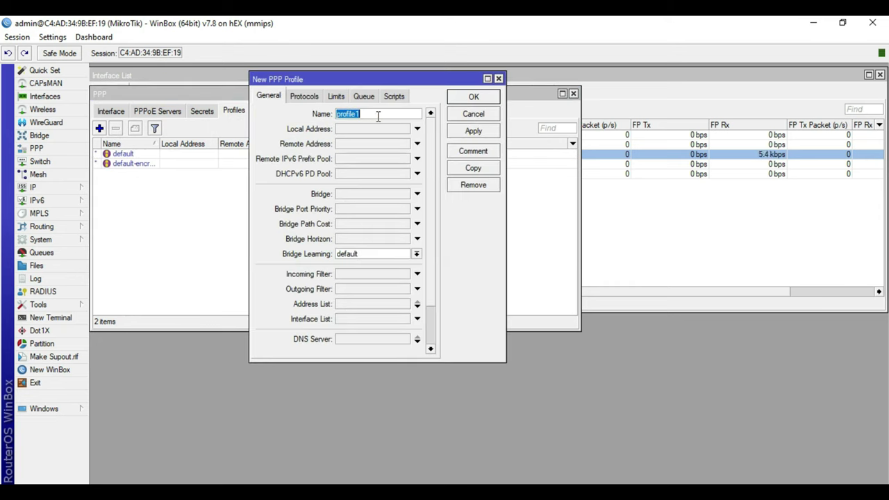
pyautogui.write('5MB-Profile')
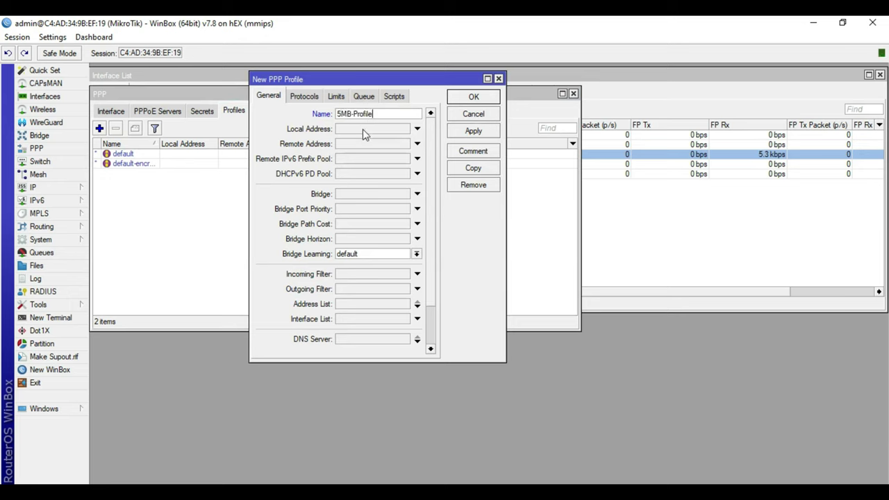
pyautogui.click(362, 132)
pyautogui.write('19')
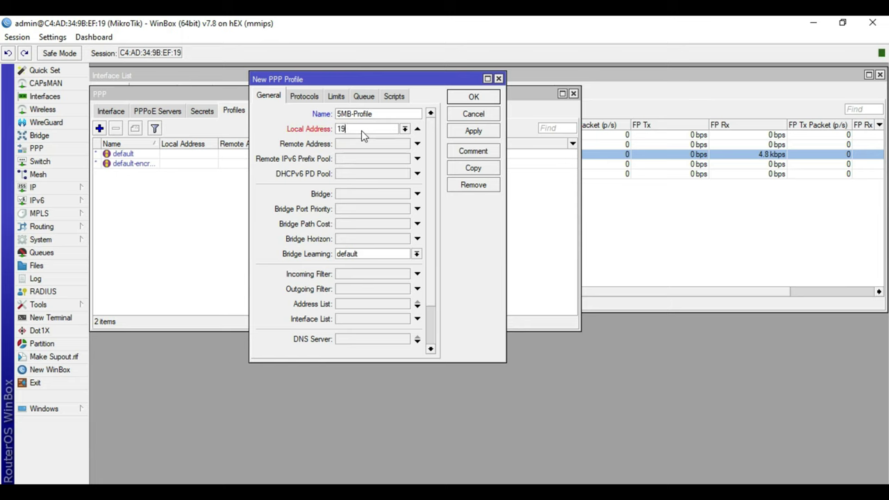
pyautogui.write('2.168.255.1')
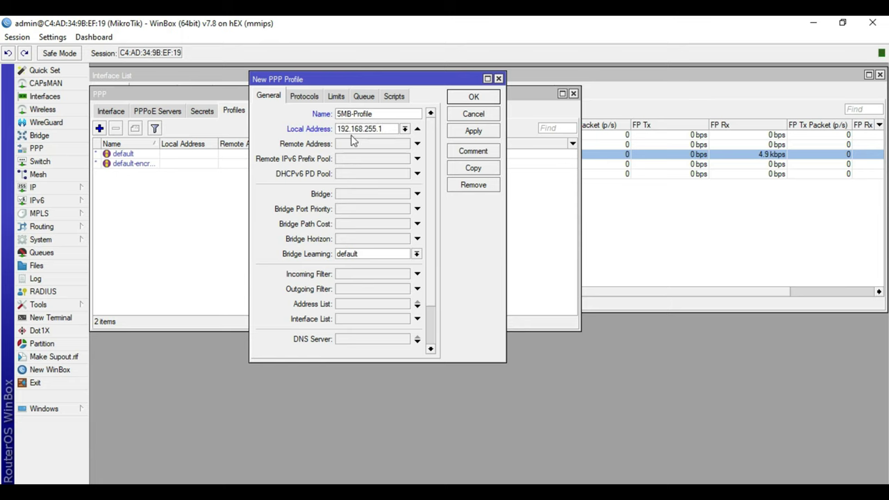
# Set the remote address pool to pppoe-clients and DNS servers 8.8.8.8 and 8.8.4.4.
pyautogui.click(354, 145)
pyautogui.click(404, 144)
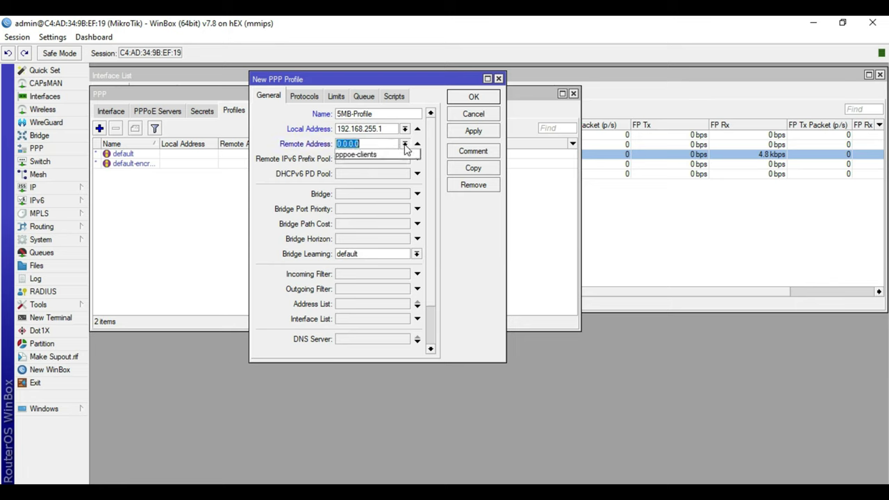
pyautogui.click(375, 155)
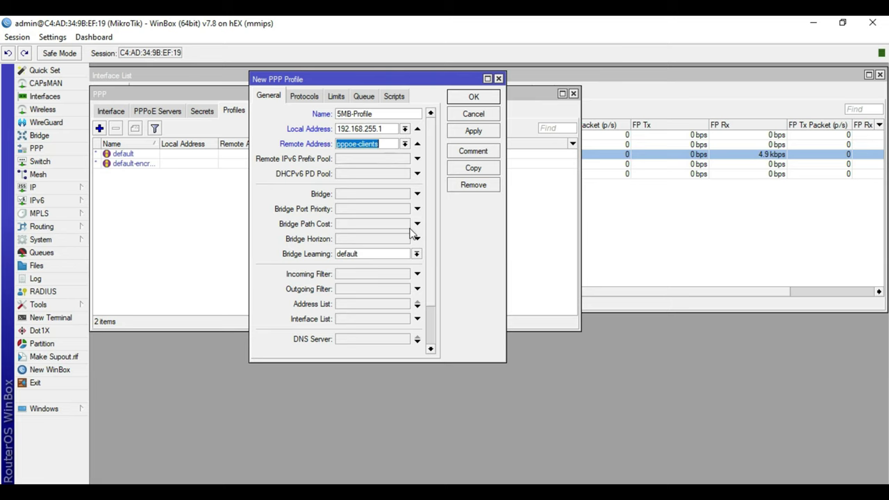
pyautogui.scroll(-4, 414, 233)
pyautogui.click(366, 261)
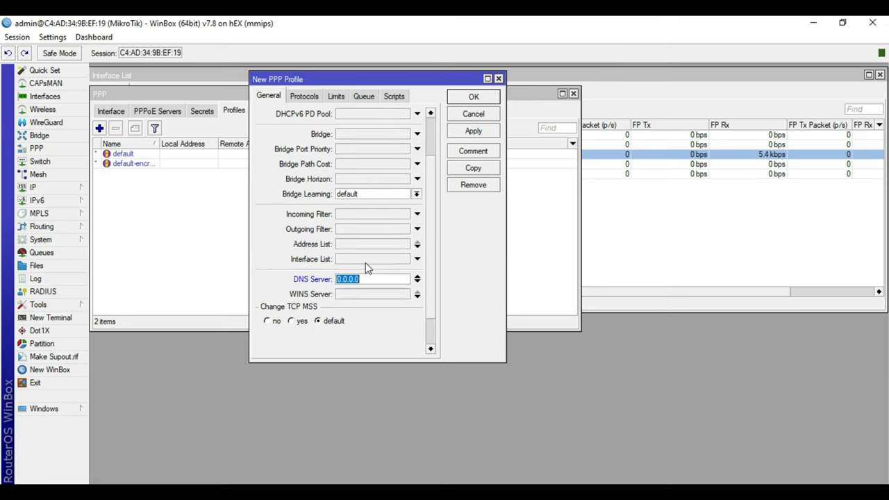
pyautogui.write('8.')
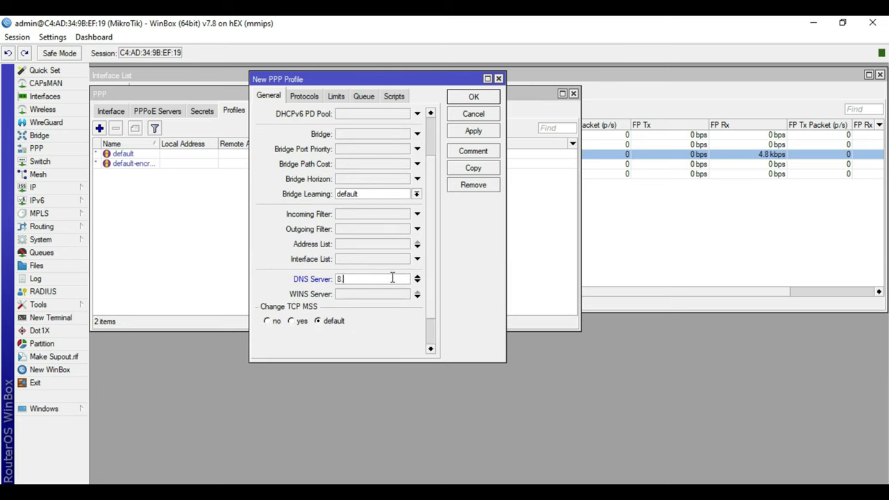
pyautogui.write('8.8.8')
pyautogui.click(415, 283)
pyautogui.write('8.8')
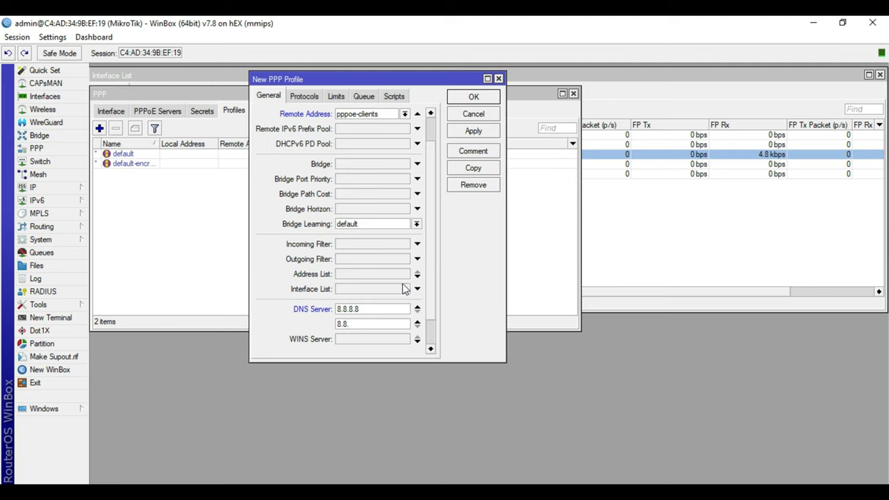
pyautogui.write('.4.4')
pyautogui.scroll(-3, 415, 264)
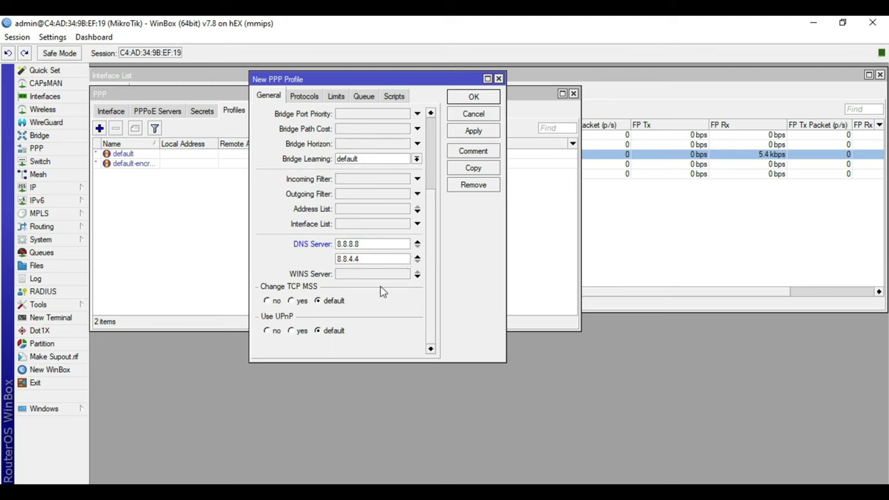
pyautogui.scroll(3, 376, 272)
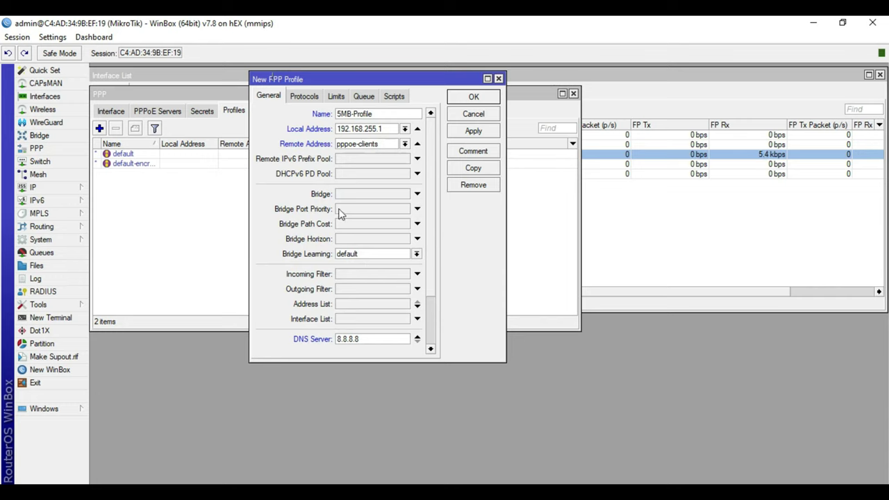
# Turn on encryption and set a 5M/5M rate limit for 5MB-Profile.
pyautogui.click(310, 99)
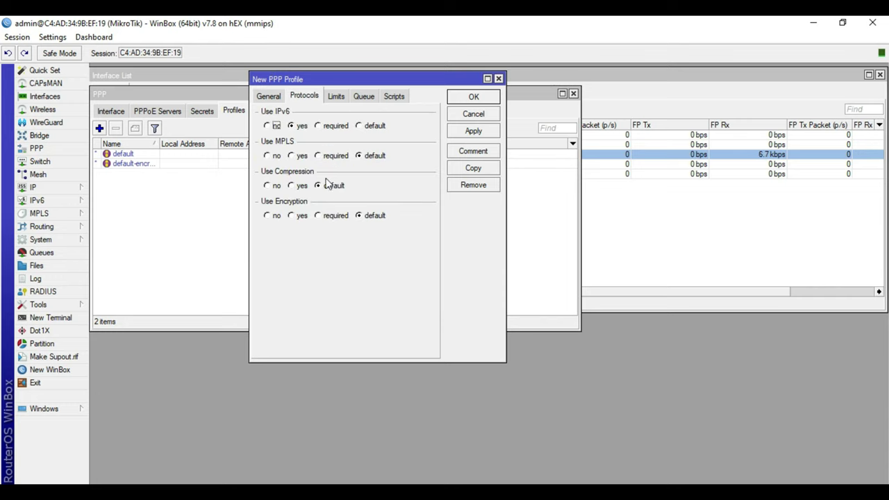
pyautogui.click(295, 217)
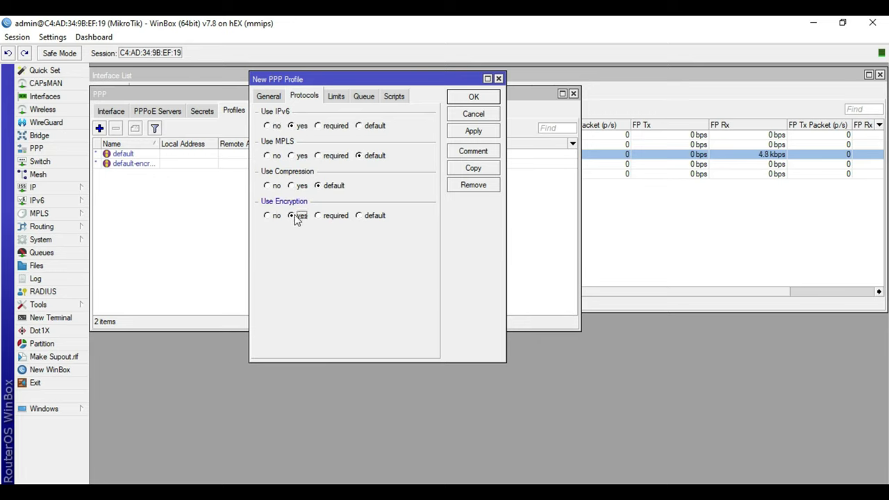
pyautogui.click(339, 100)
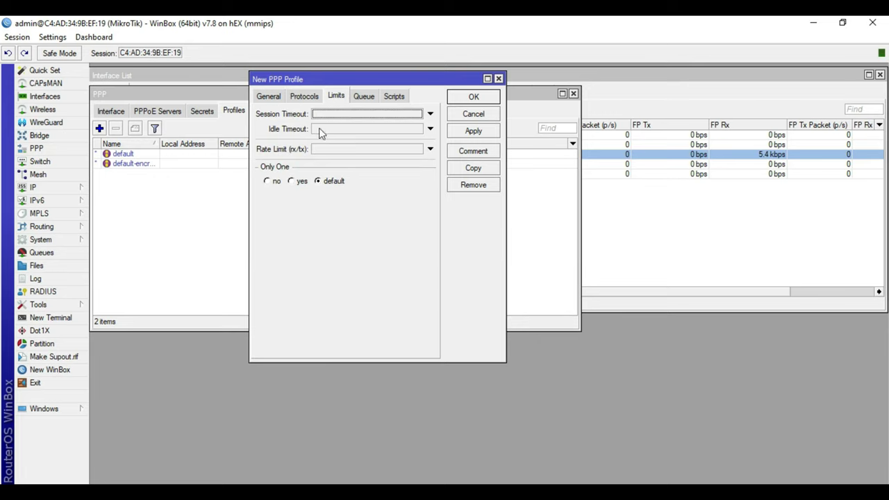
pyautogui.click(333, 150)
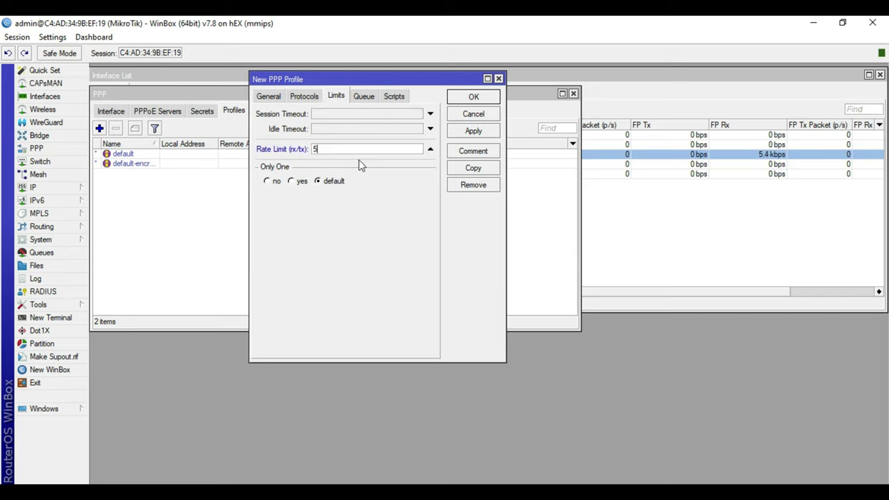
pyautogui.write('5M/5M')
# Set 5MB-Profile's parent queue to Total PPPoe Bandwidth and save the profile.
pyautogui.click(365, 96)
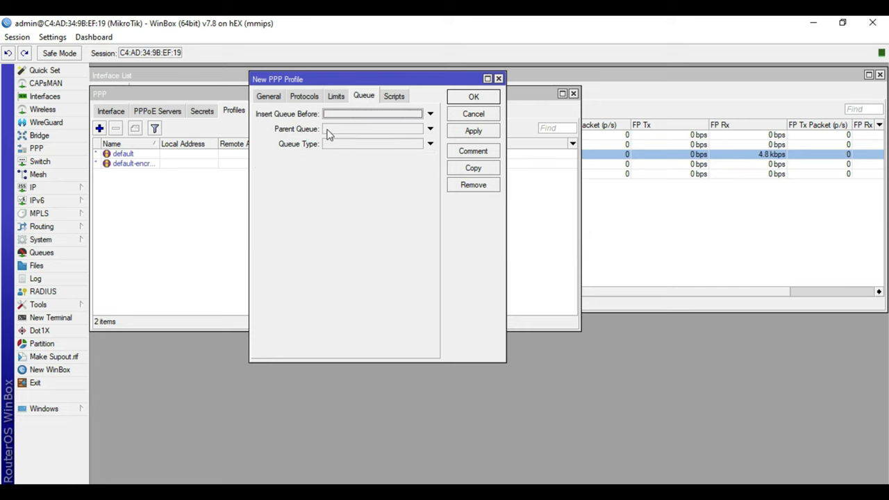
pyautogui.click(357, 131)
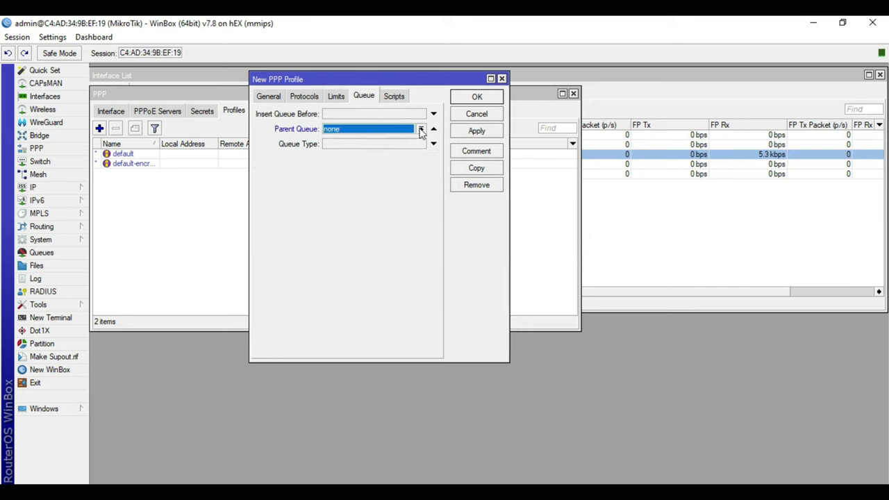
pyautogui.click(421, 131)
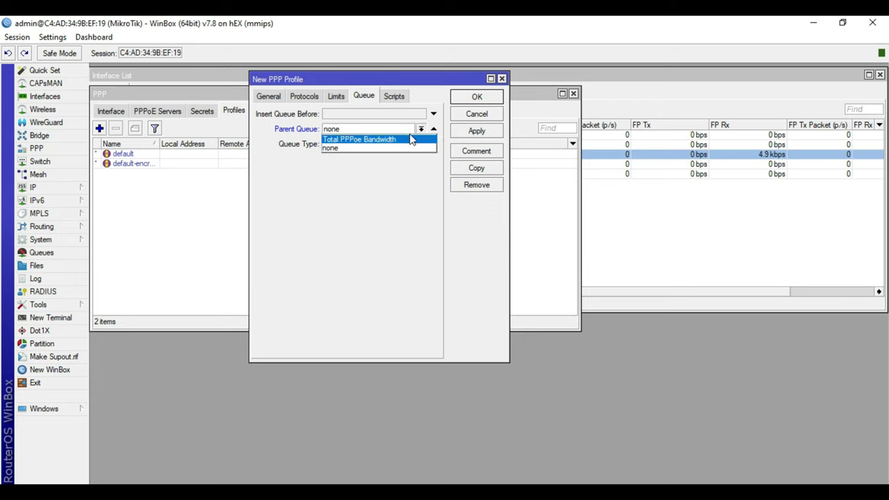
pyautogui.click(402, 140)
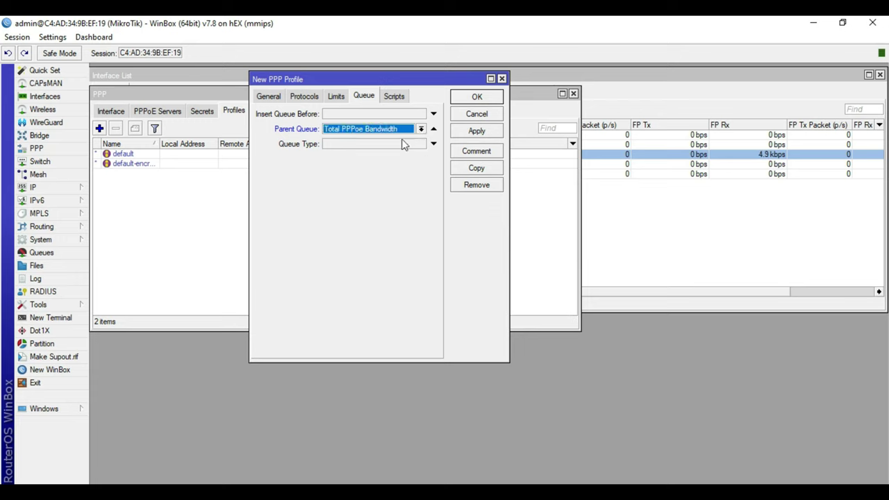
pyautogui.click(464, 132)
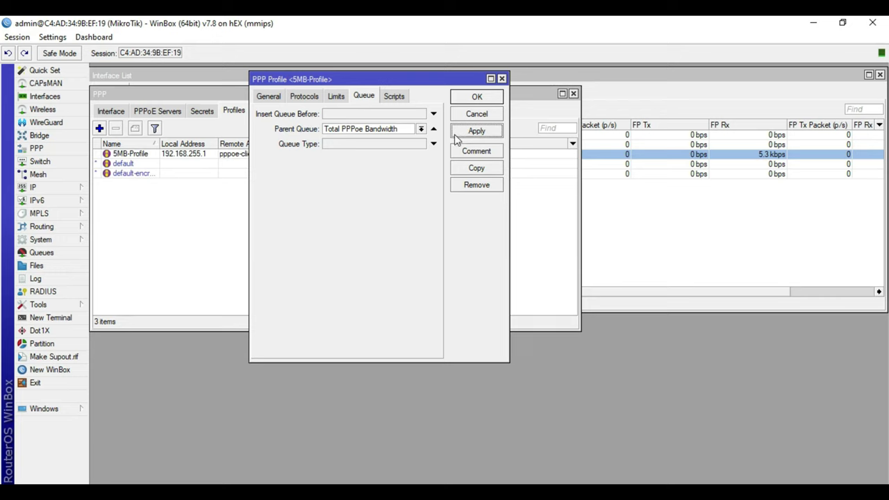
pyautogui.click(477, 97)
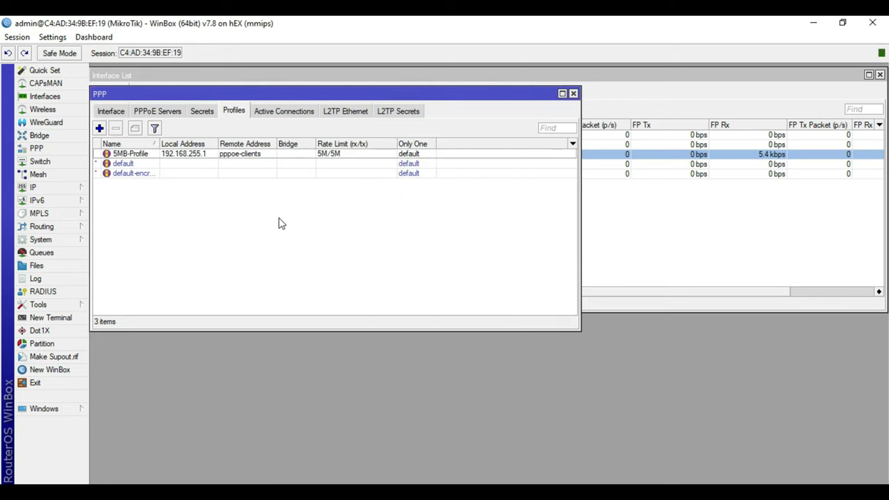
# Start a new PPP profile named 10MB-Profile with local address 192.168.255.1.
pyautogui.click(99, 128)
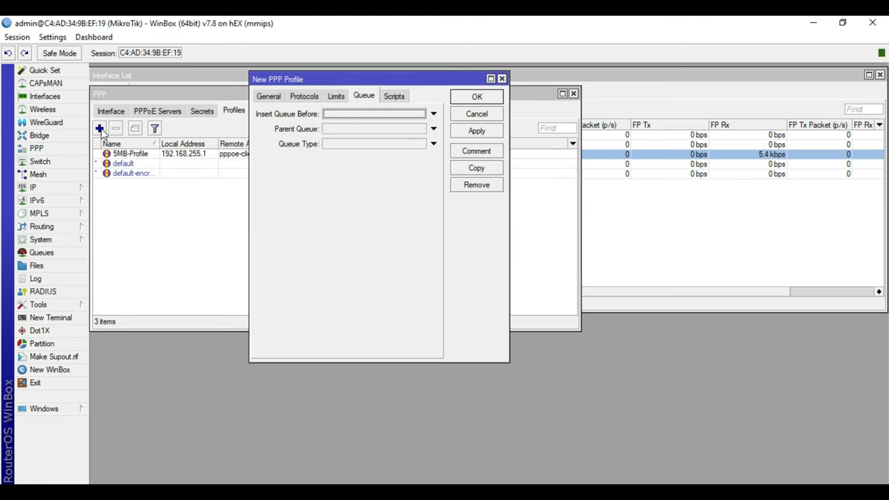
pyautogui.click(275, 99)
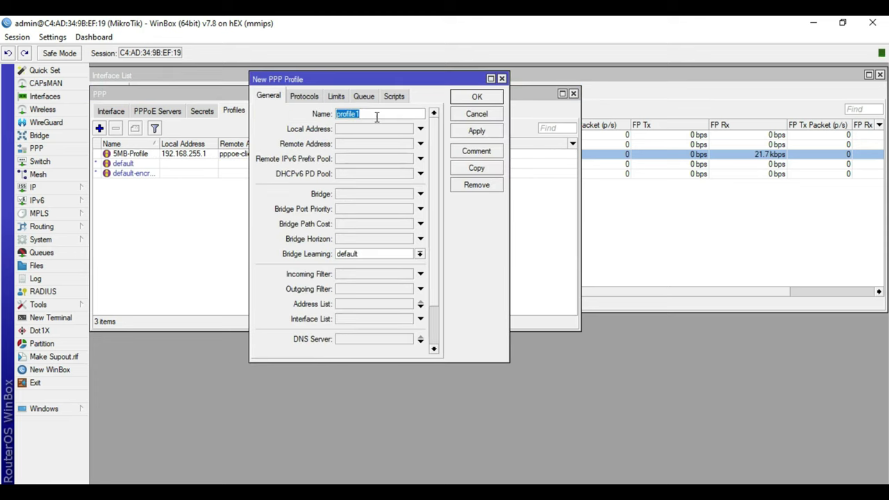
pyautogui.write('10MB-Pro')
pyautogui.click(372, 129)
pyautogui.write('192')
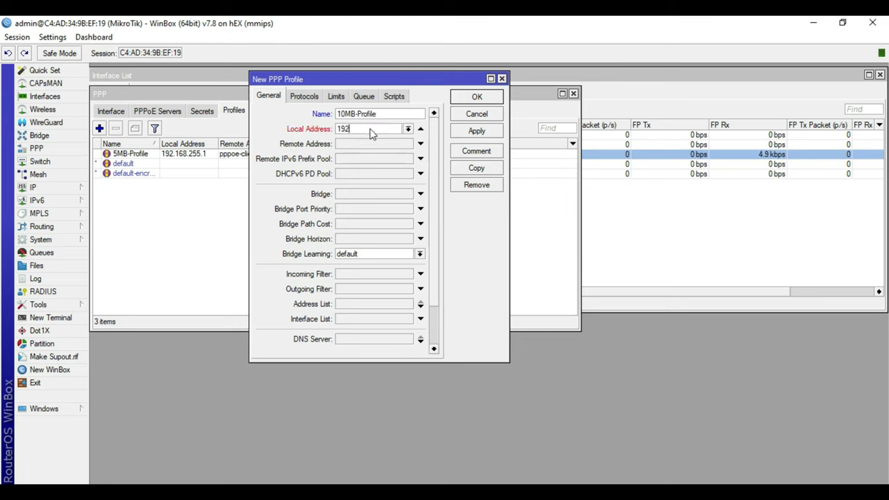
pyautogui.write('.168.255.1')
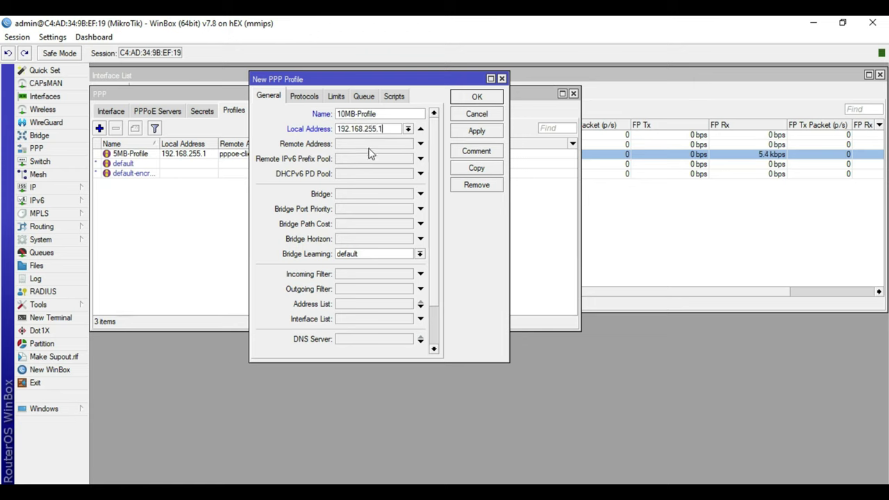
# Set the remote pool to pppoe-clients and DNS servers 8.8.8.8 and 8.8.4.4.
pyautogui.click(371, 143)
pyautogui.click(408, 145)
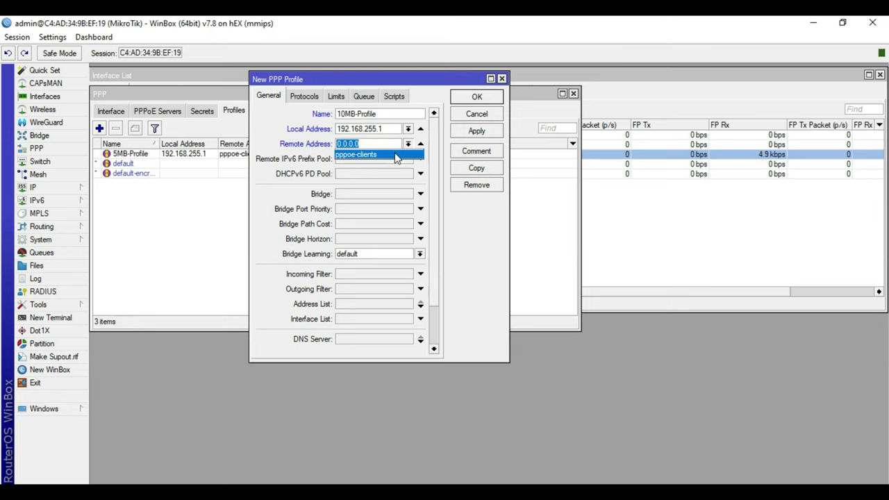
pyautogui.click(395, 154)
pyautogui.scroll(-2, 396, 267)
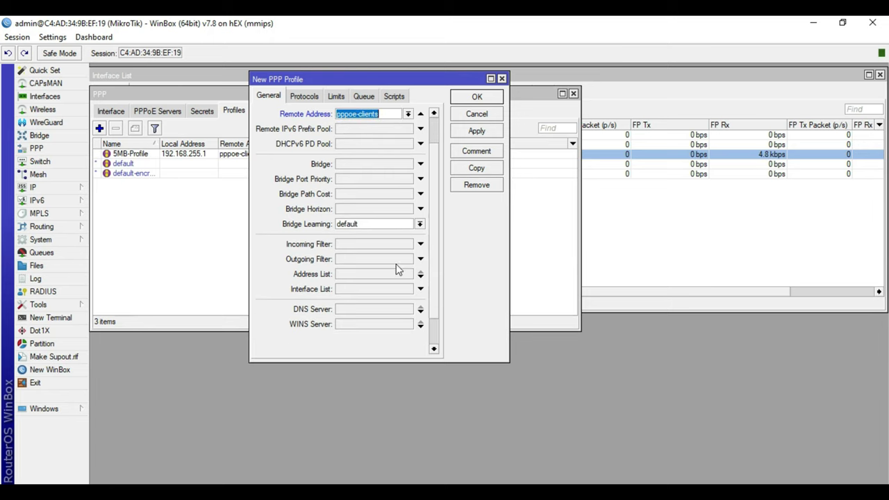
pyautogui.click(371, 311)
pyautogui.write('8.8.8')
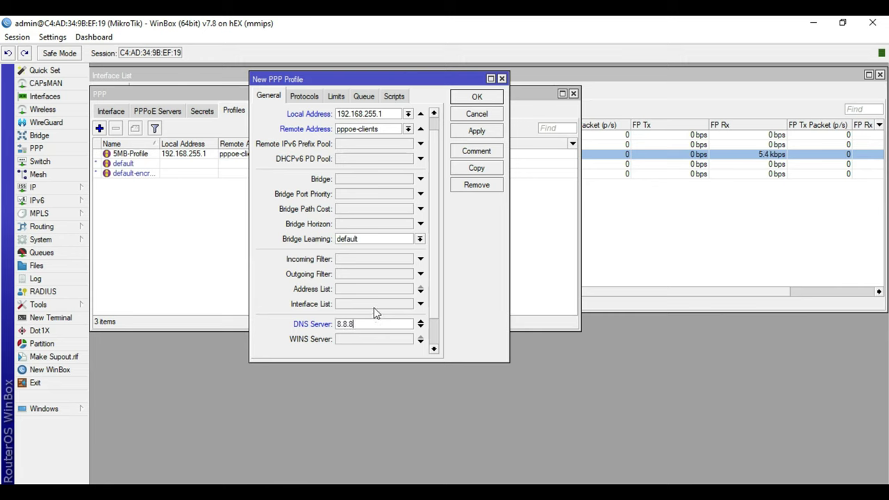
pyautogui.write('.8')
pyautogui.click(421, 327)
pyautogui.write('8')
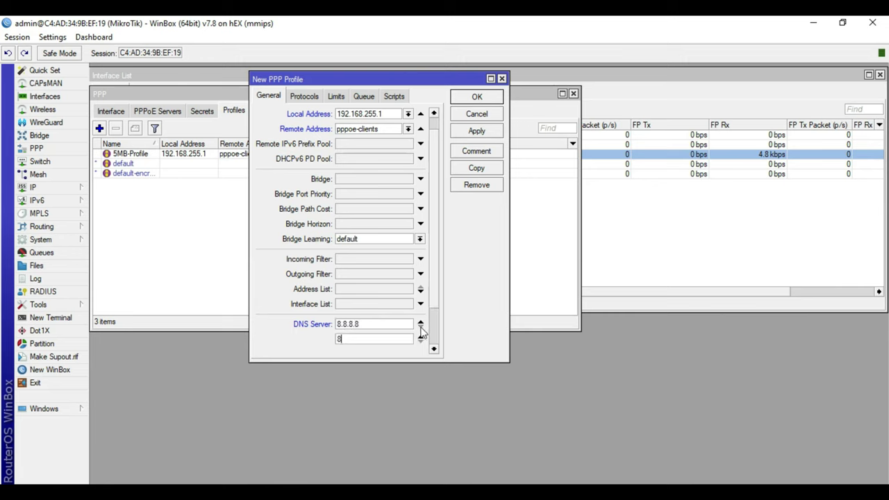
pyautogui.write('.8.4.4')
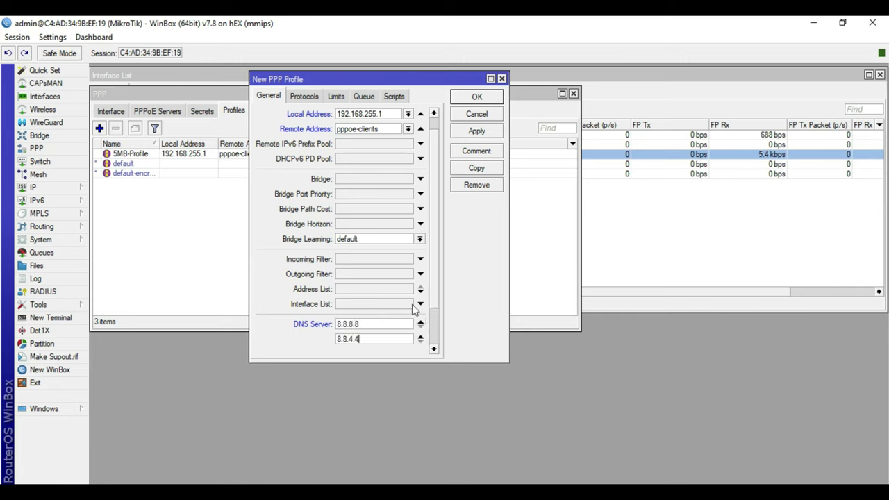
pyautogui.scroll(-1, 332, 135)
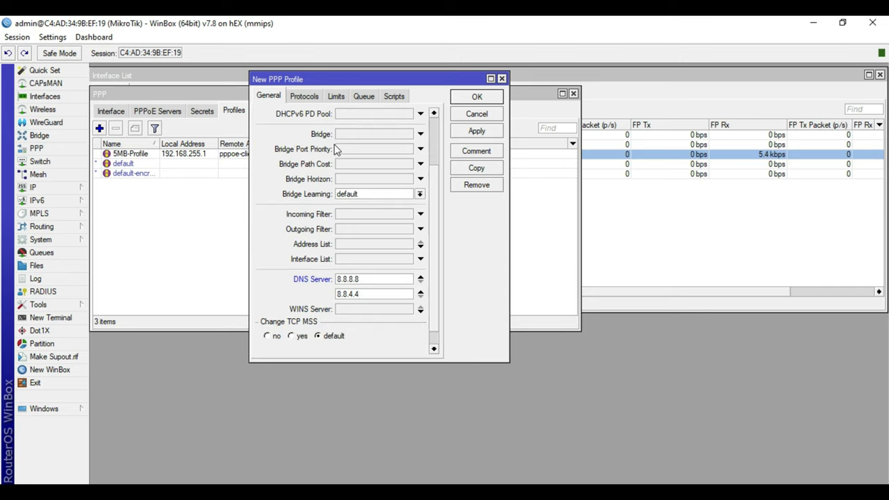
pyautogui.scroll(2, 336, 150)
pyautogui.click(305, 96)
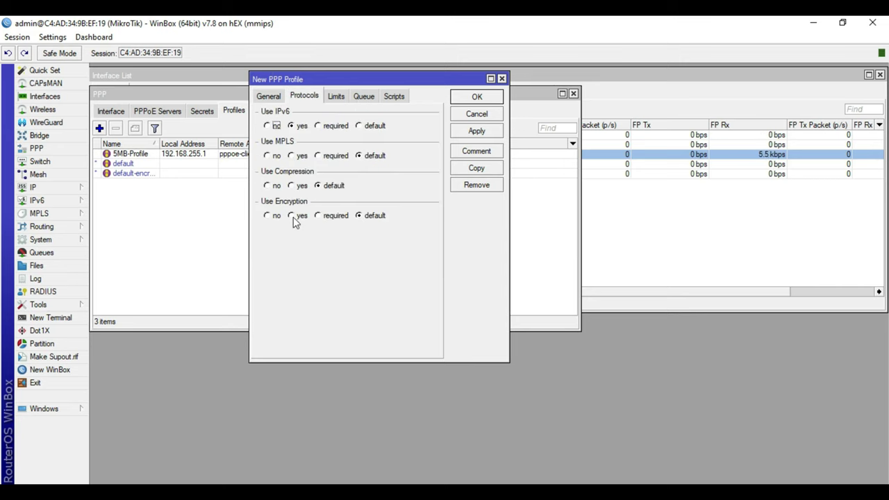
# Give 10MB-Profile a 10M/10M rate limit under parent queue Total PPPoe Bandwidth, and save it.
pyautogui.click(337, 97)
pyautogui.click(326, 150)
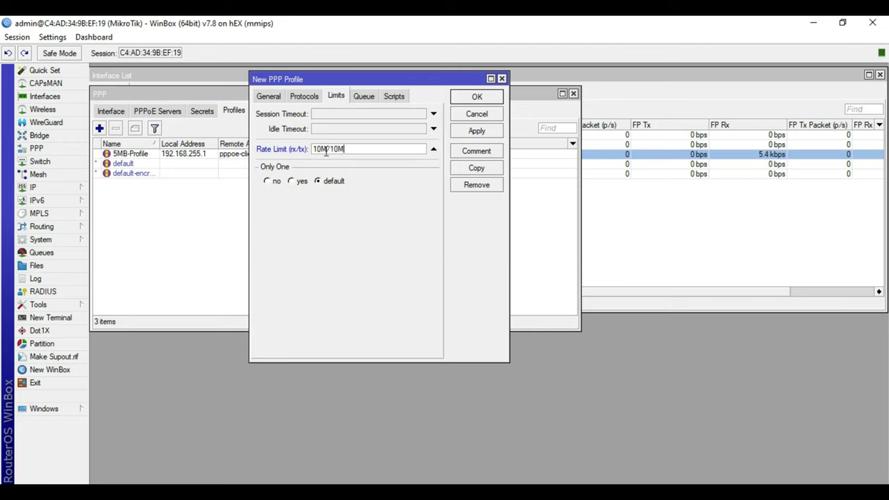
pyautogui.click(364, 97)
pyautogui.click(360, 129)
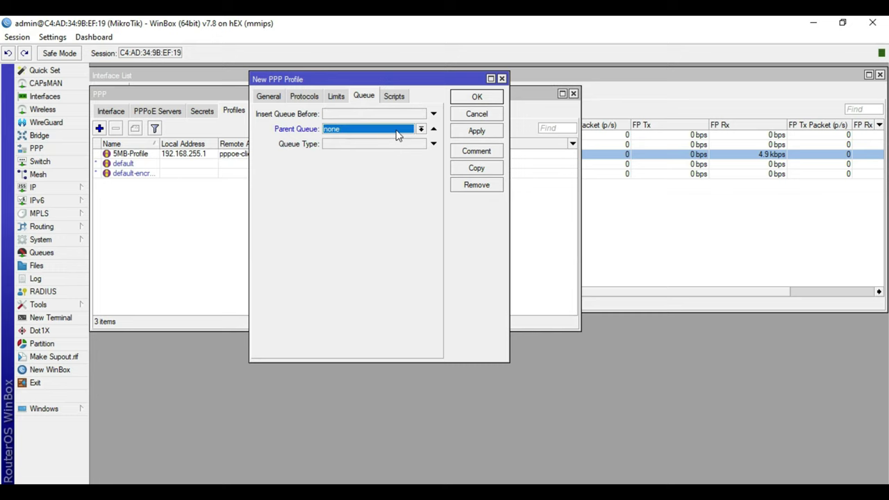
pyautogui.click(396, 131)
pyautogui.click(395, 141)
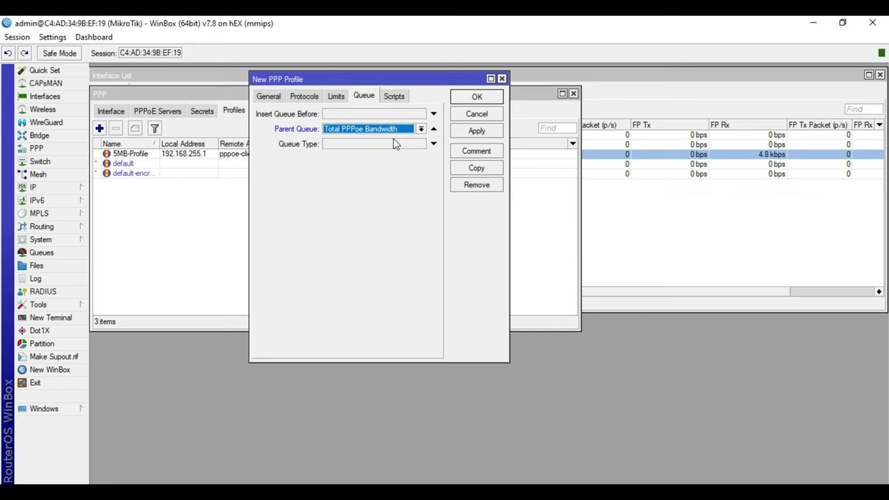
pyautogui.click(464, 132)
pyautogui.click(477, 97)
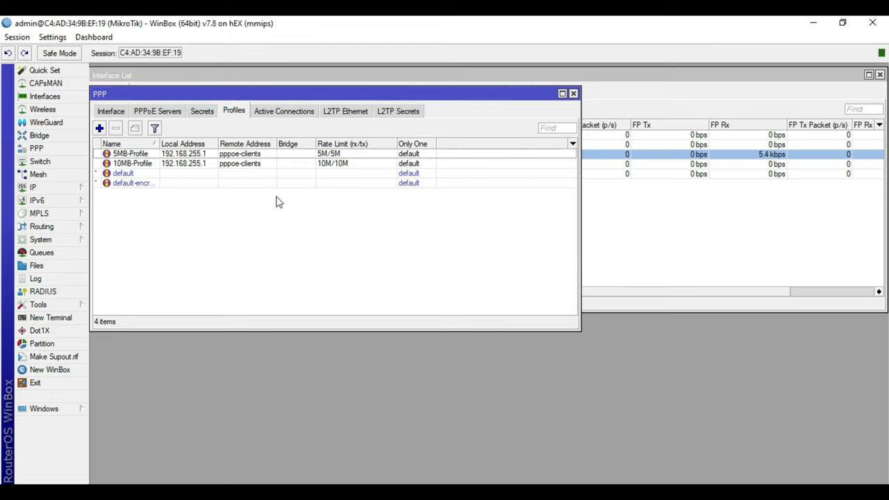
pyautogui.click(203, 112)
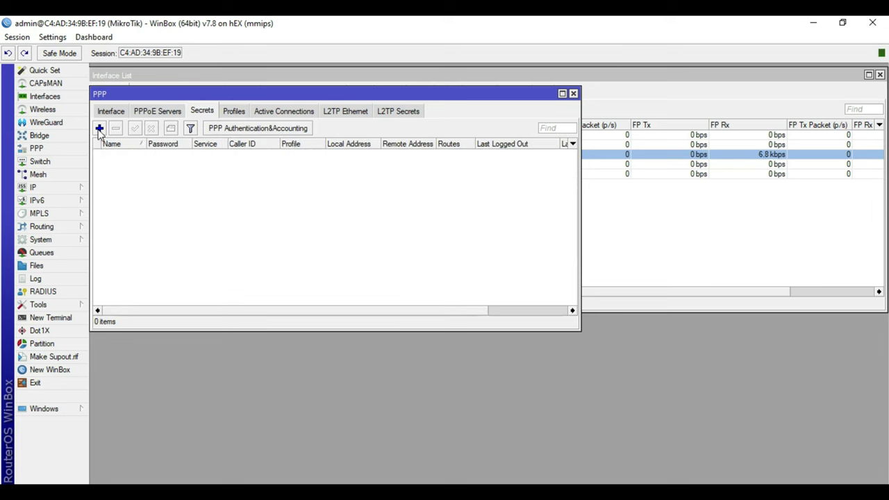
# Create PPP secret user1 with its password, and unmask passwords in the display.
pyautogui.click(99, 128)
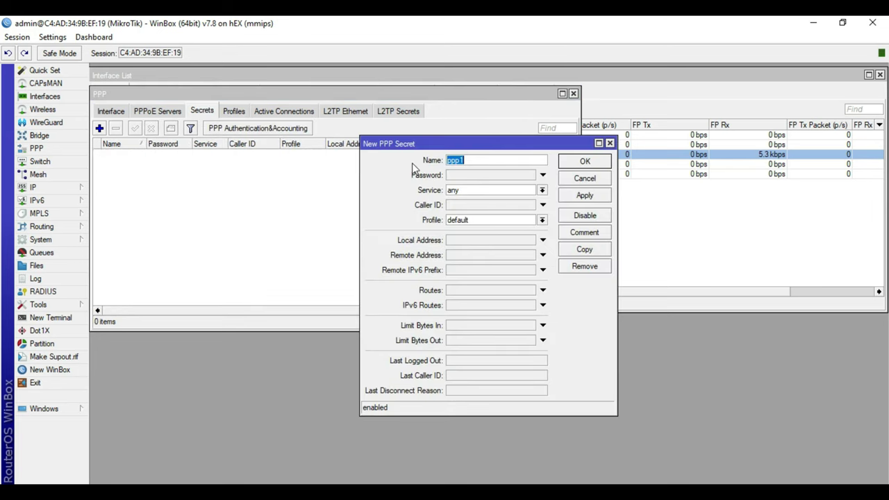
pyautogui.write('user1')
pyautogui.click(458, 178)
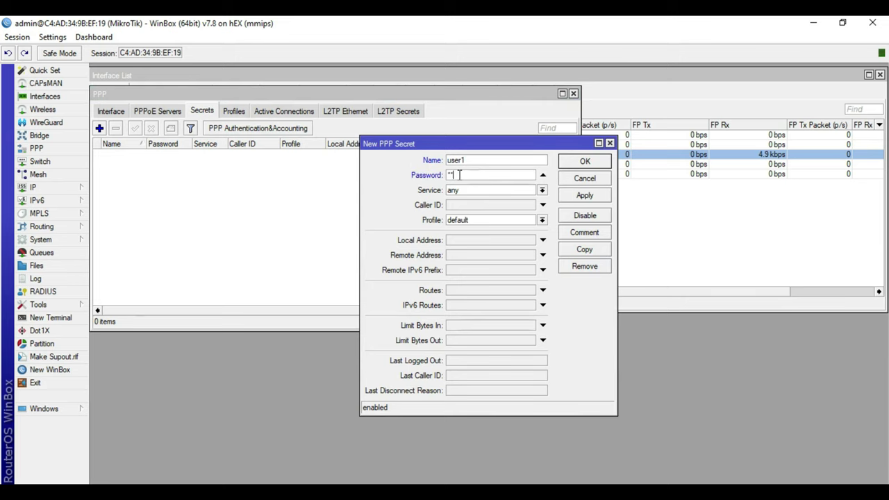
pyautogui.click(52, 37)
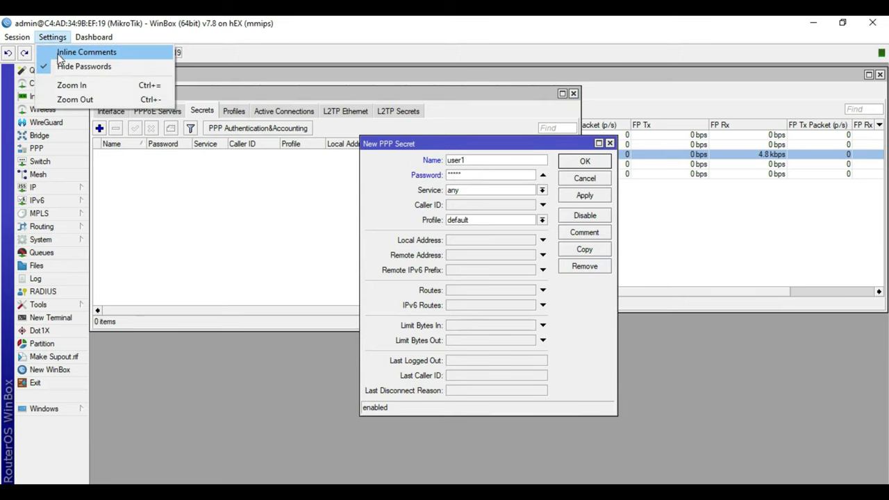
pyautogui.click(61, 66)
# Set user1's service to pppoe and profile to 5MB-Profile, then save the secret.
pyautogui.click(514, 194)
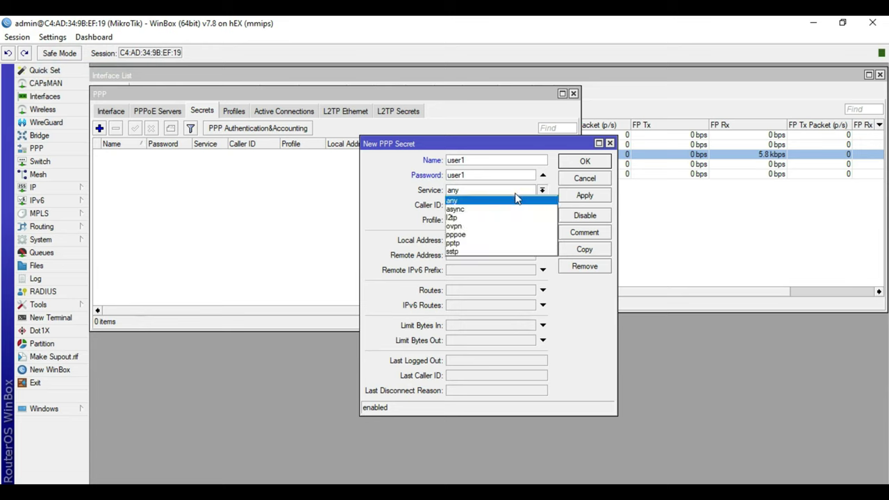
pyautogui.click(487, 234)
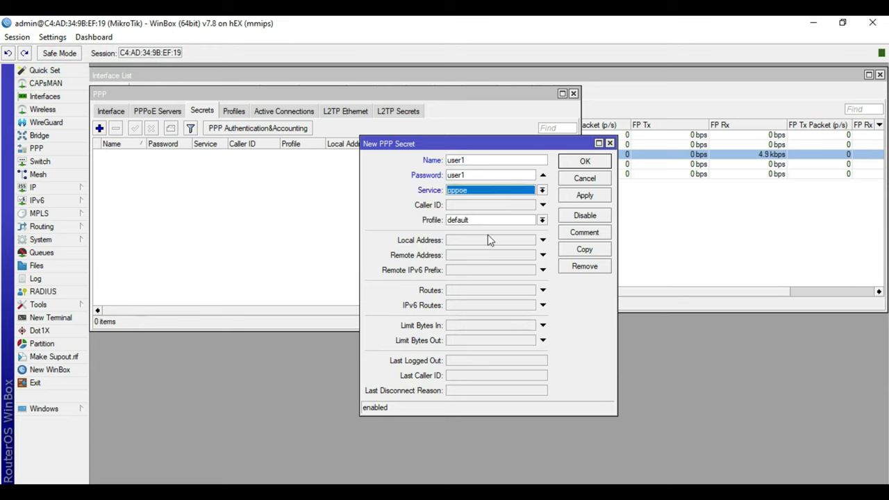
pyautogui.click(495, 222)
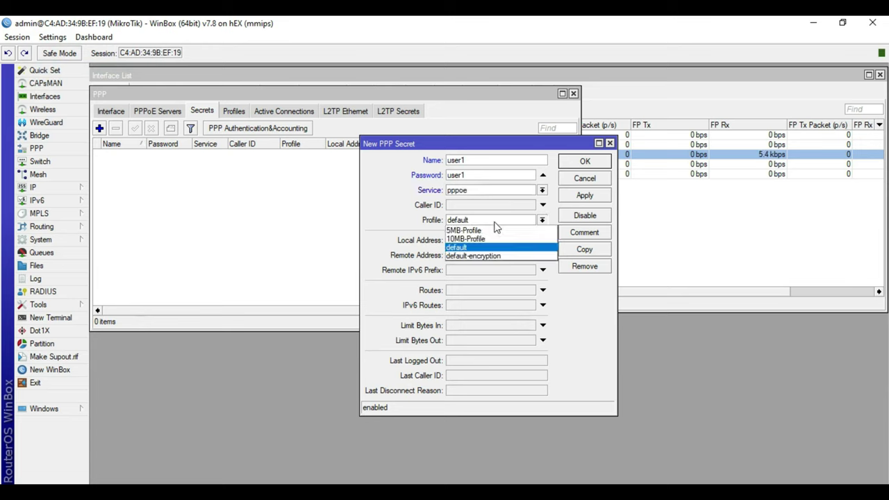
pyautogui.click(496, 230)
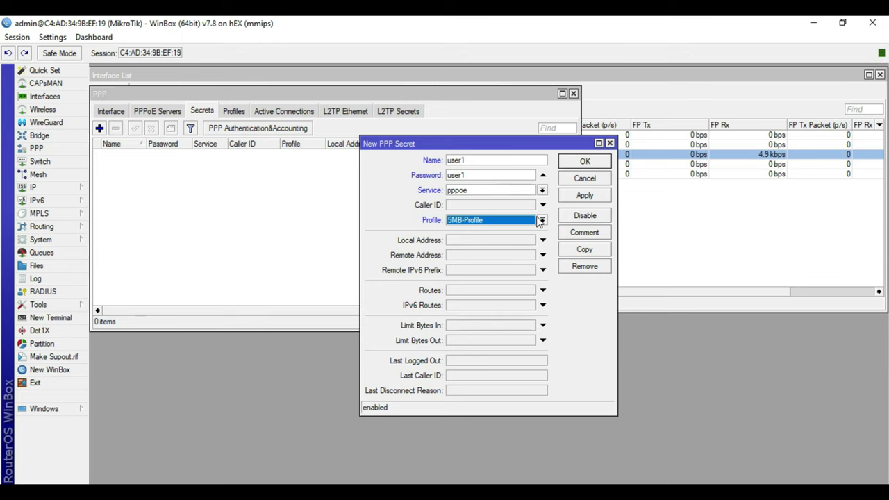
pyautogui.click(585, 195)
pyautogui.click(585, 161)
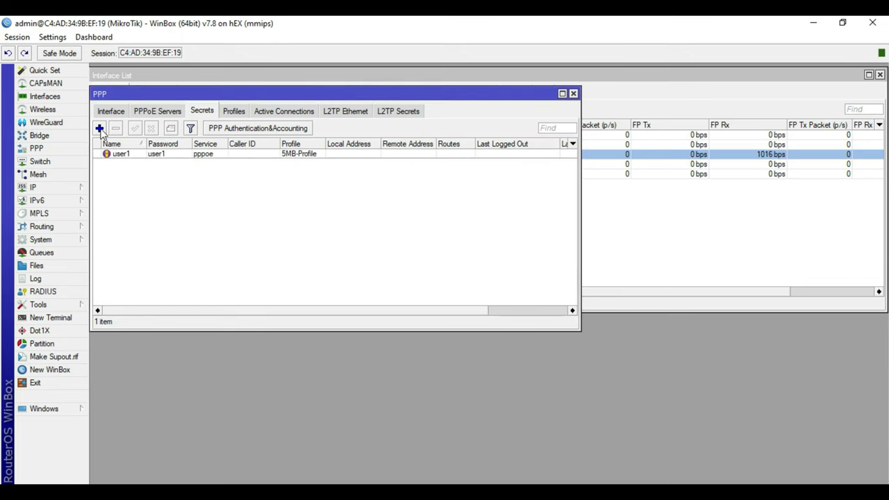
# Create a second PPP secret, user2, and enter its password.
pyautogui.click(99, 129)
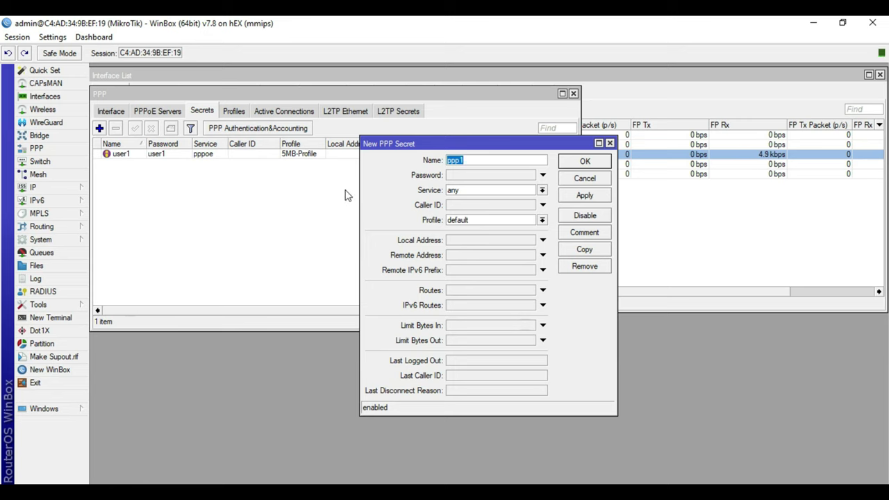
pyautogui.write('u')
pyautogui.click(460, 177)
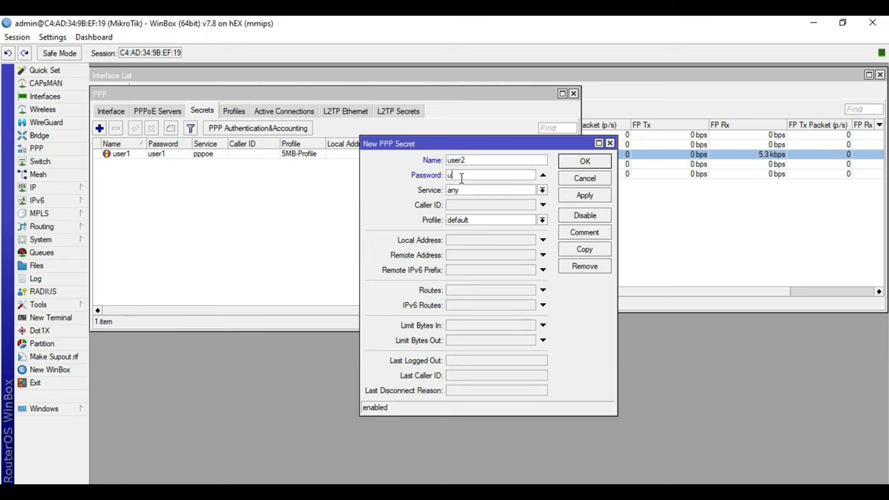
pyautogui.write('user2')
# Set user2 to service pppoe and profile 10MB-Profile, save it, and close the PPP window.
pyautogui.click(492, 190)
pyautogui.click(486, 234)
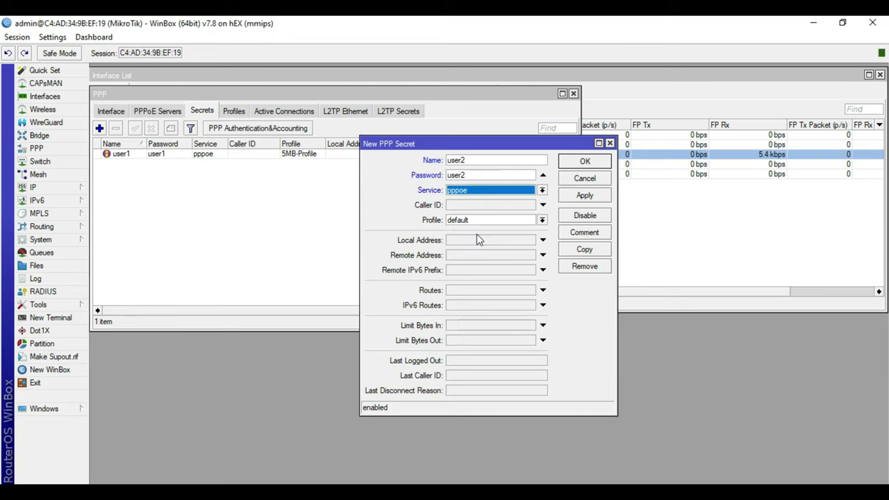
pyautogui.click(483, 221)
pyautogui.click(482, 239)
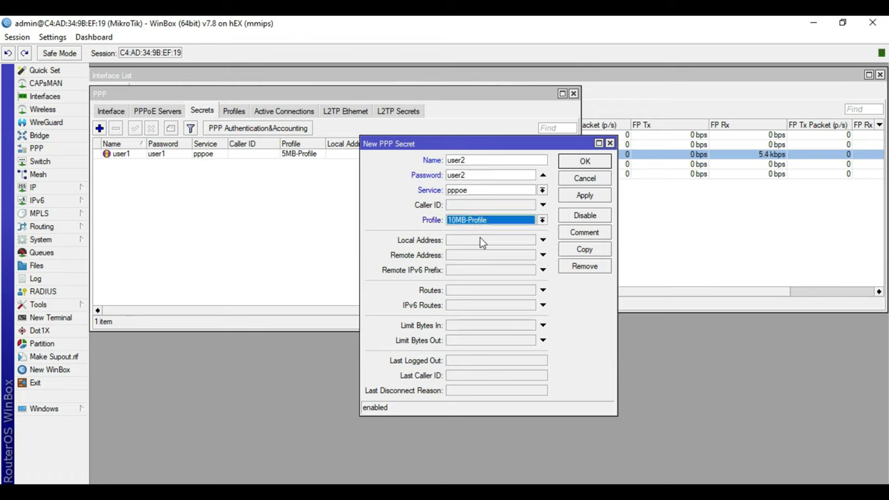
pyautogui.click(583, 196)
pyautogui.click(587, 162)
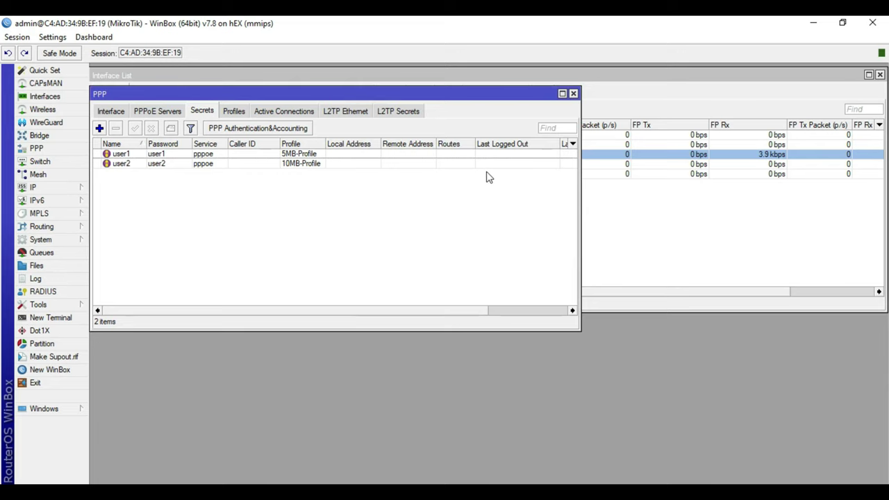
pyautogui.click(573, 93)
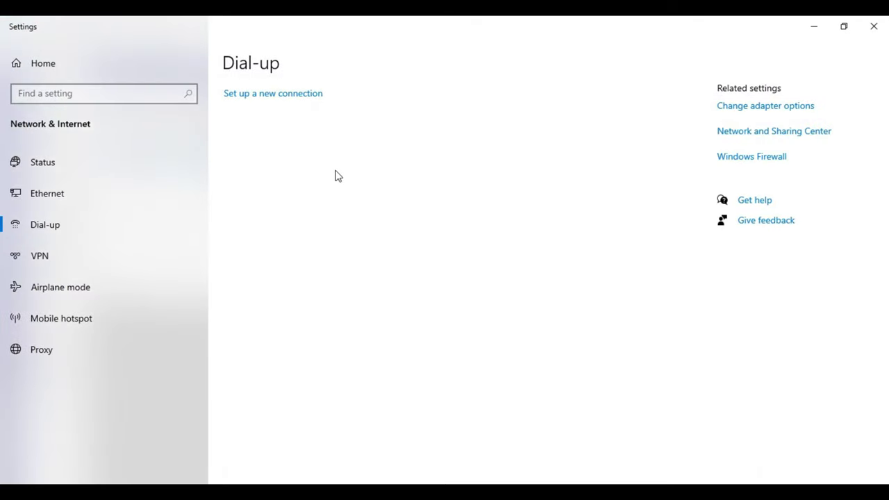
# Create a Broadband (PPPoE) connection signed in as user1 with its password, and connect.
pyautogui.click(304, 97)
pyautogui.click(563, 384)
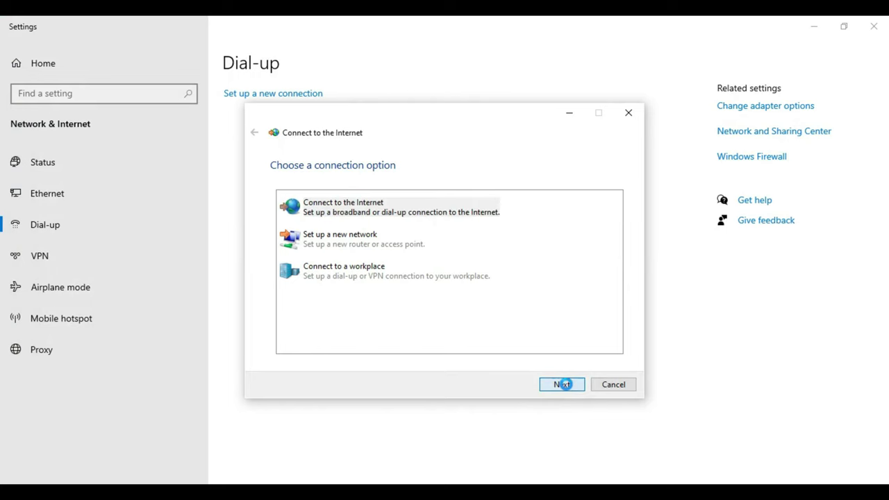
pyautogui.click(423, 210)
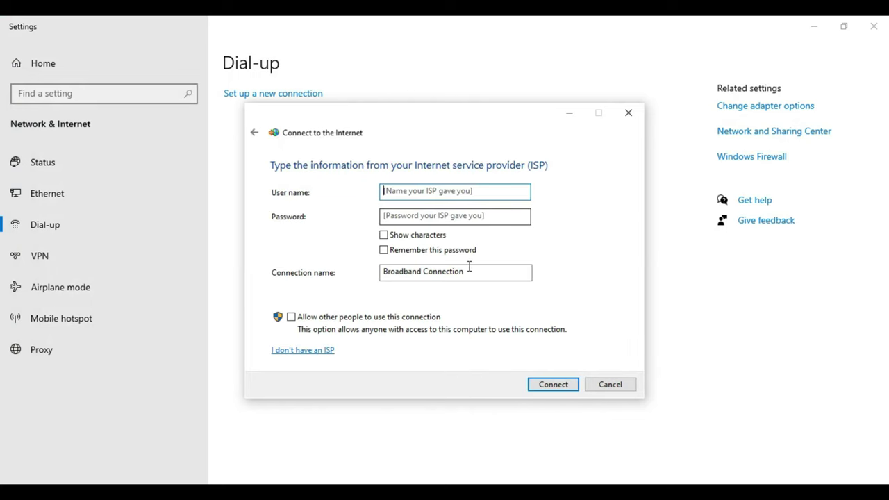
pyautogui.write('user')
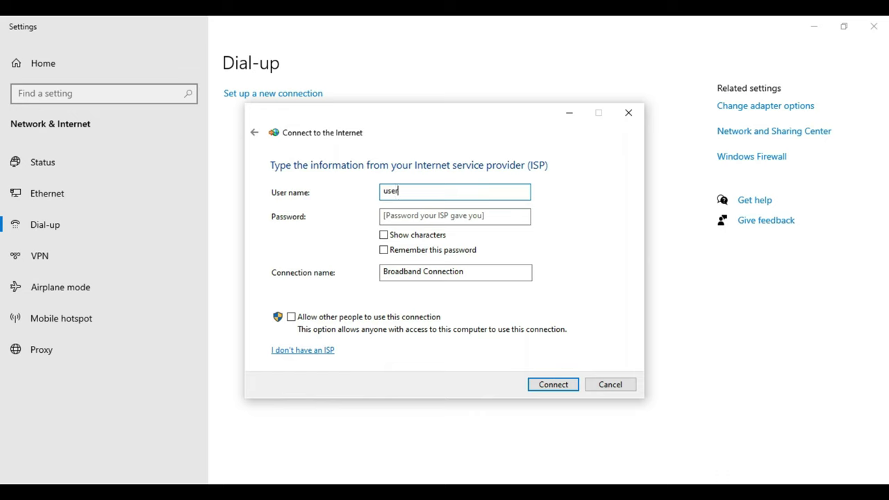
pyautogui.write('1')
pyautogui.press('Tab')
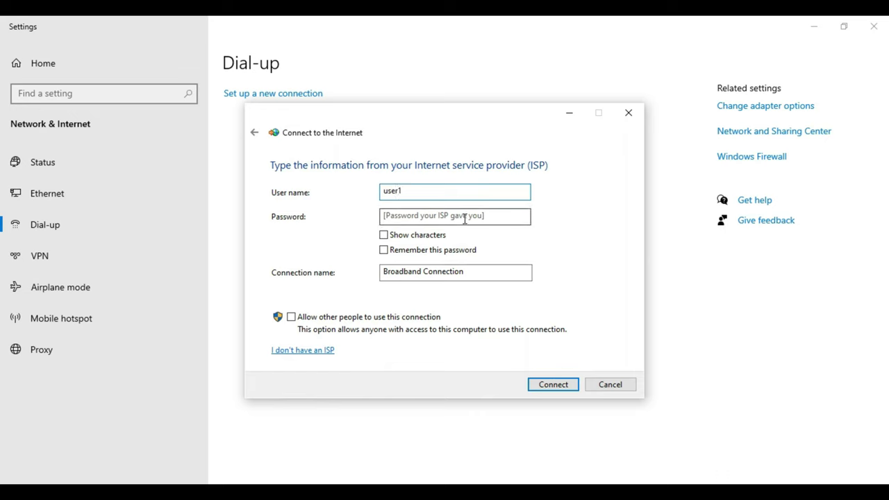
pyautogui.write('p')
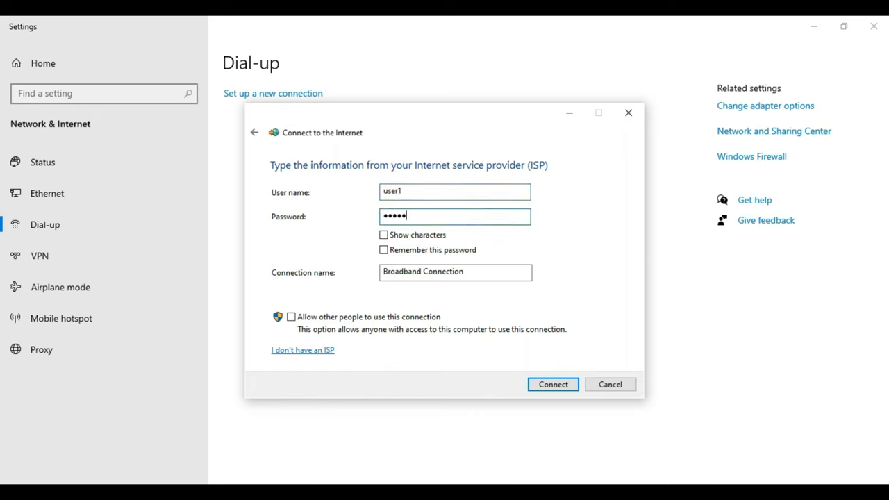
pyautogui.click(441, 236)
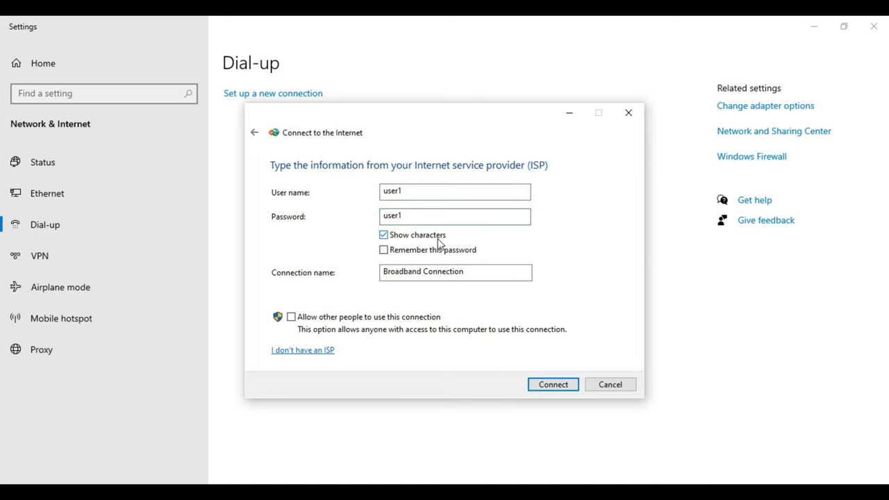
pyautogui.click(548, 388)
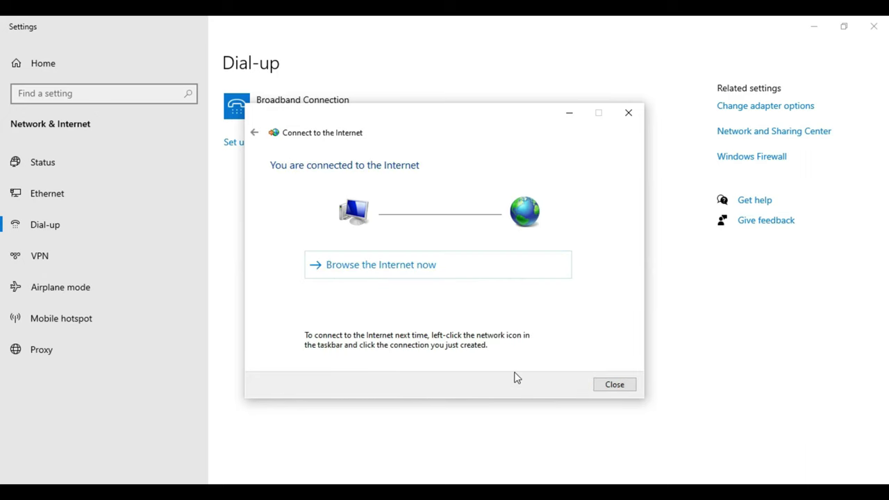
pyautogui.click(606, 383)
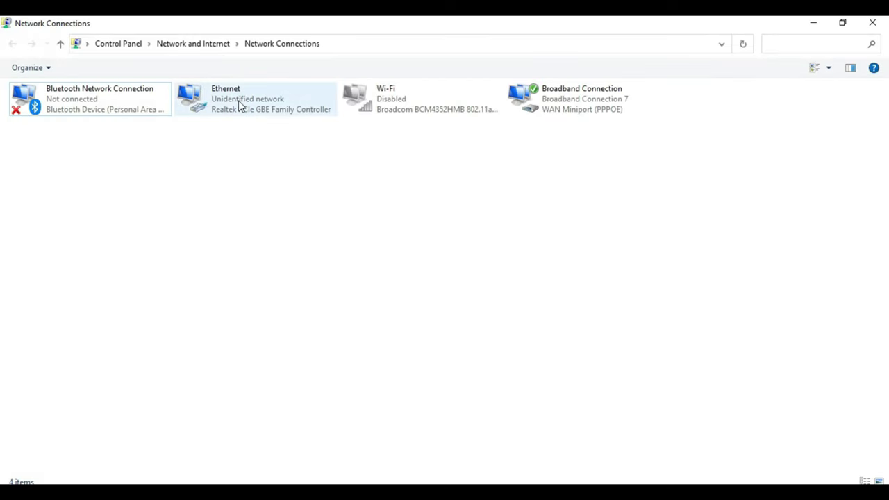
# Check the Ethernet and Broadband Connection status and IP details, then close those windows.
pyautogui.click(239, 100)
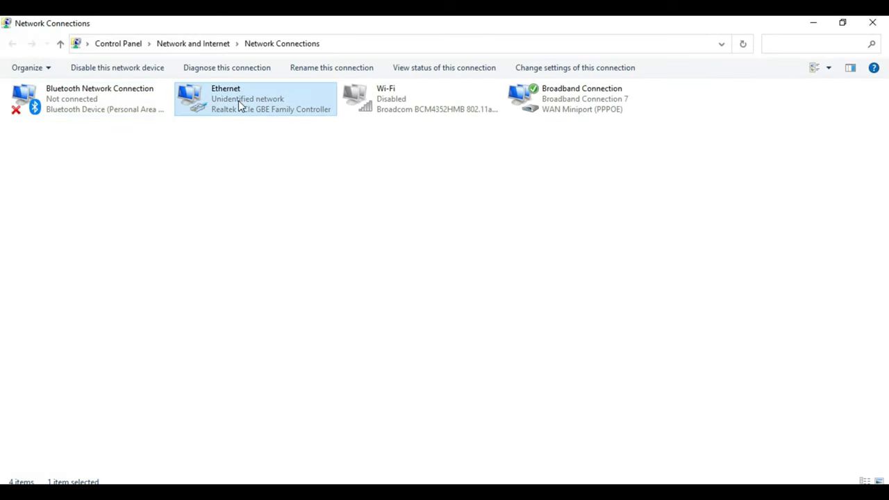
pyautogui.doubleClick(238, 100)
pyautogui.click(548, 127)
pyautogui.click(572, 113)
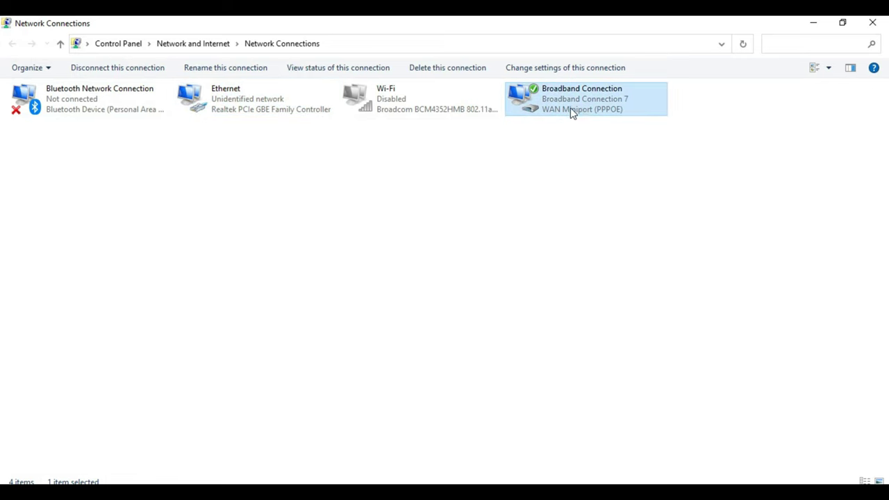
pyautogui.doubleClick(573, 113)
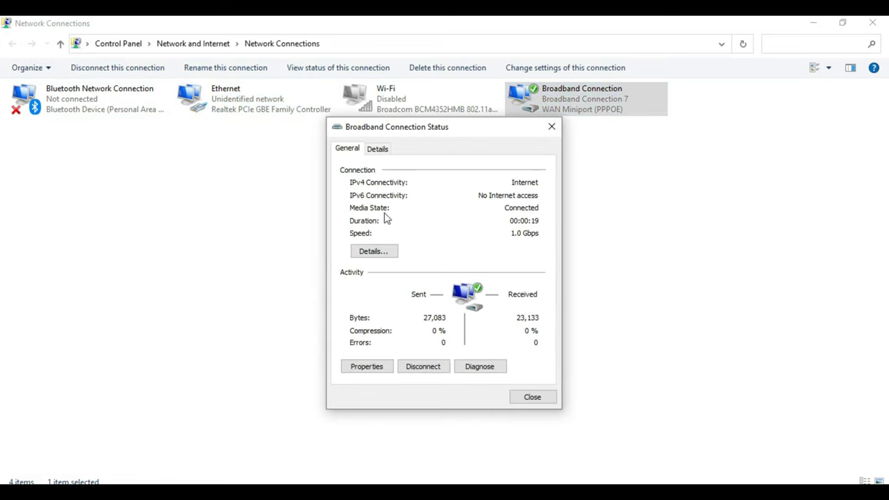
pyautogui.click(373, 253)
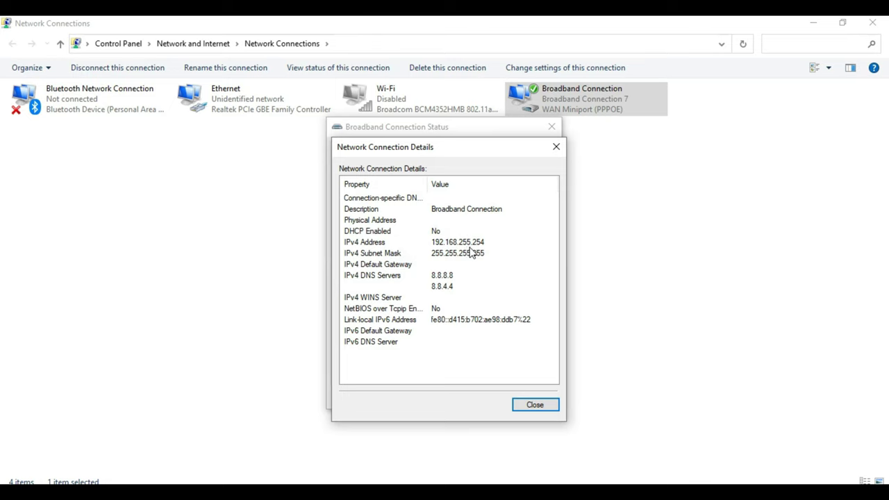
pyautogui.click(547, 409)
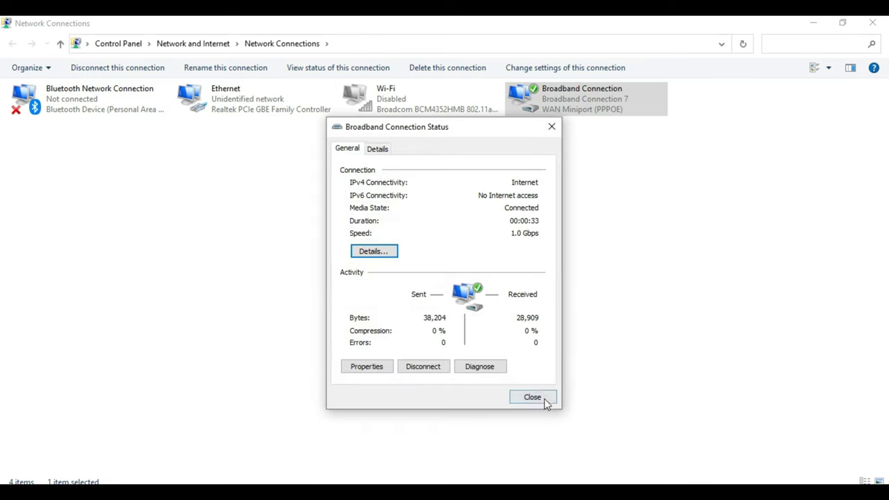
pyautogui.click(544, 394)
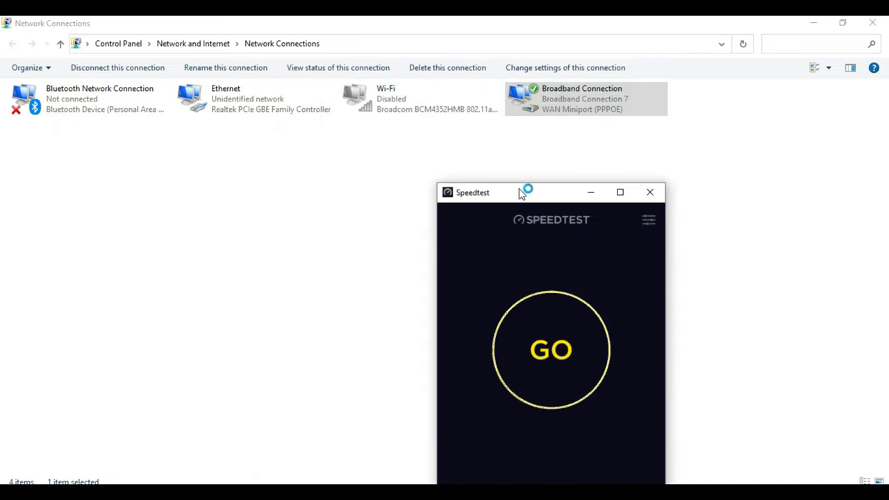
# Start a Speedtest run and minimize Network Connections and Settings to reveal WinBox.
pyautogui.moveTo(524, 193); pyautogui.dragTo(744, 256)
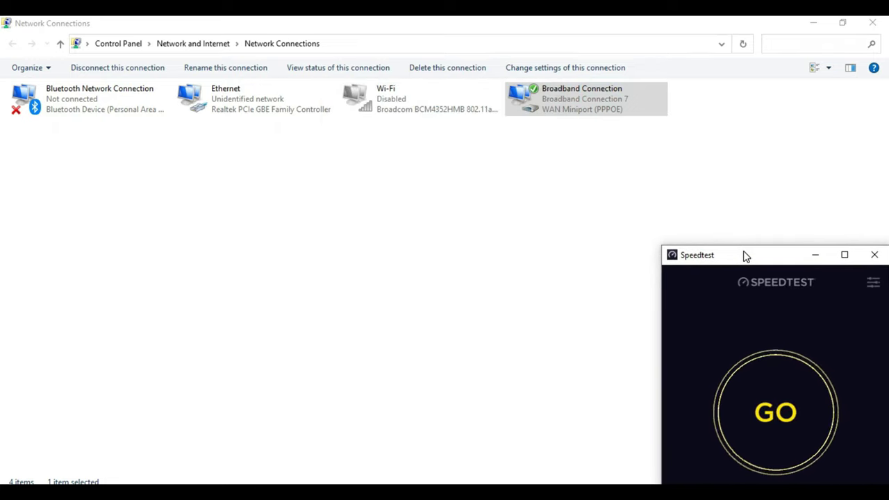
pyautogui.click(783, 431)
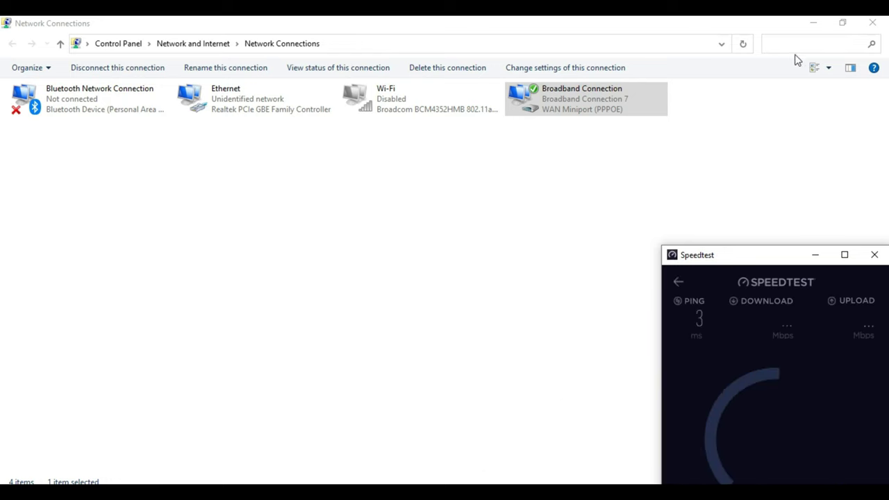
pyautogui.click(815, 25)
pyautogui.click(812, 26)
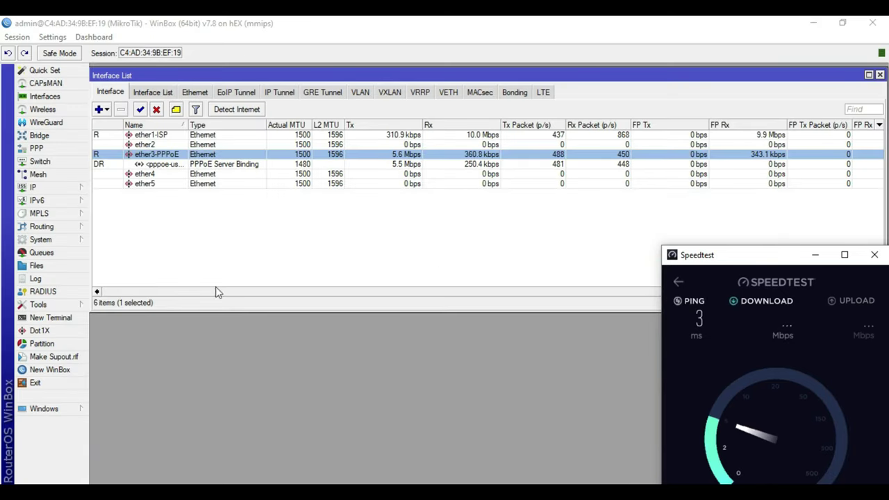
# Open the properties of the dynamic <pppoe-user1> simple queue, showing its 5M/5M max limit.
pyautogui.click(70, 256)
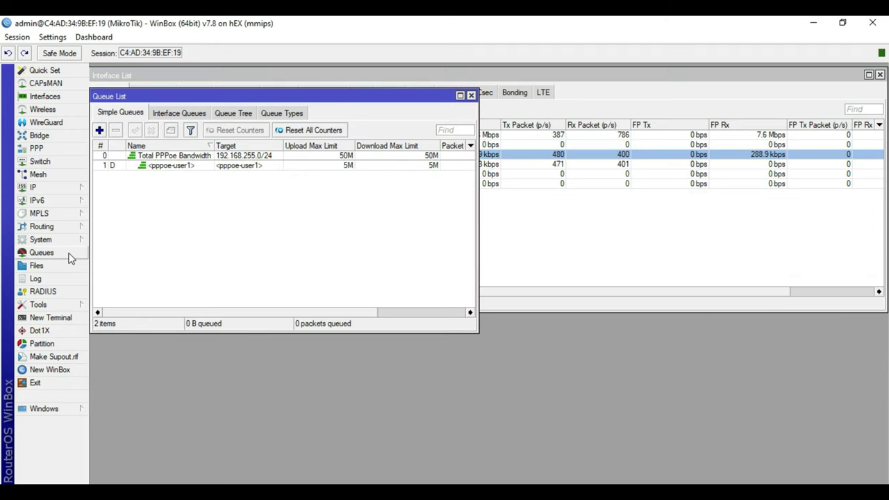
pyautogui.click(189, 169)
pyautogui.moveTo(212, 144); pyautogui.dragTo(223, 145)
pyautogui.click(215, 159)
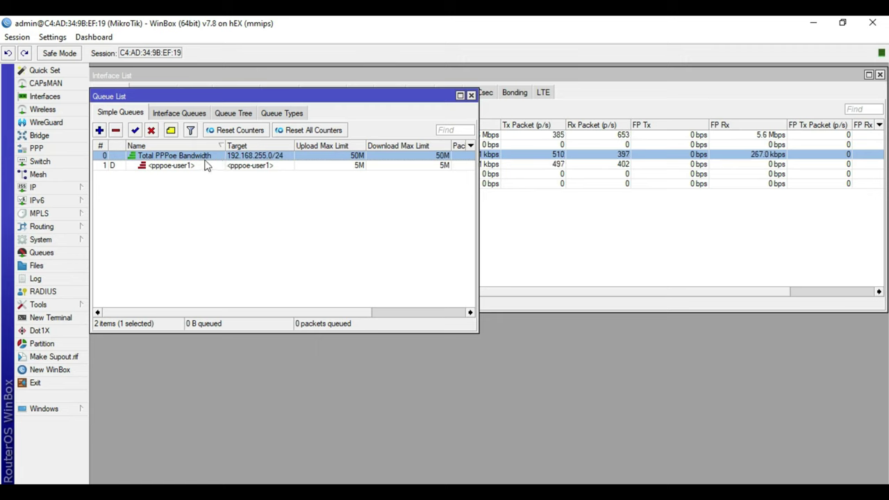
pyautogui.click(204, 167)
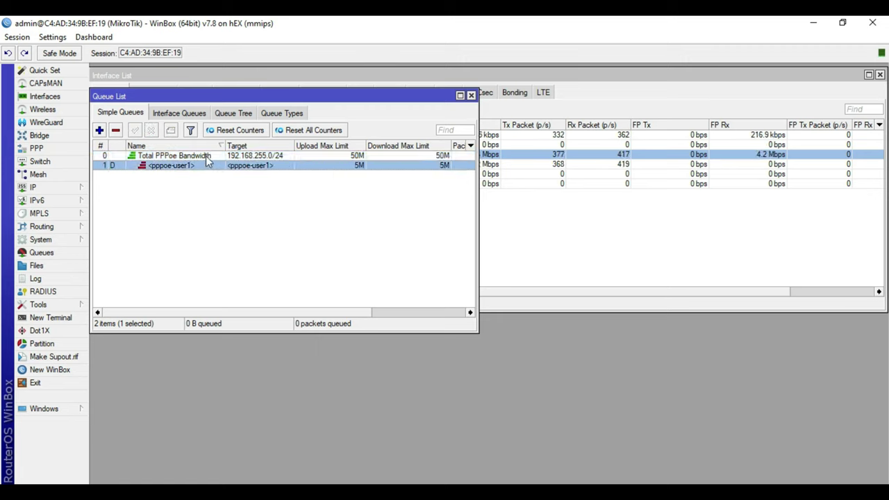
pyautogui.doubleClick(276, 166)
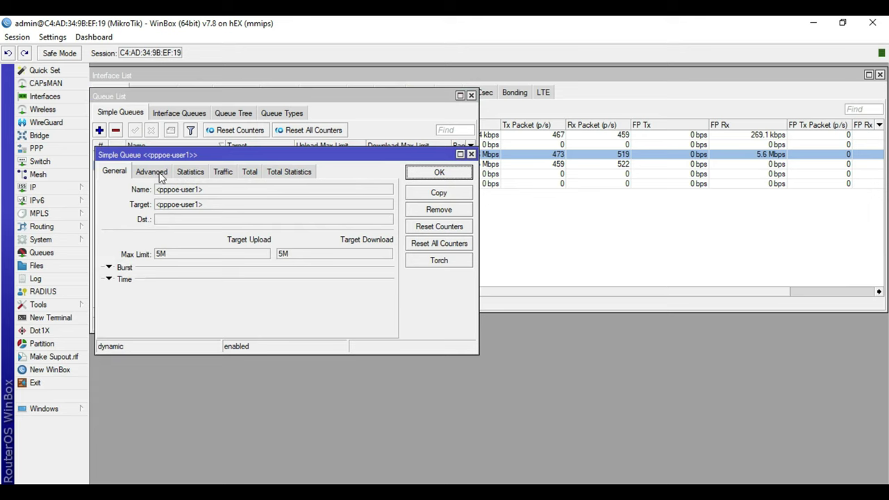
# Watch the pppoe-user1 queue's traffic graphs while rerunning Speedtest, capped near 5 Mbps.
pyautogui.click(223, 173)
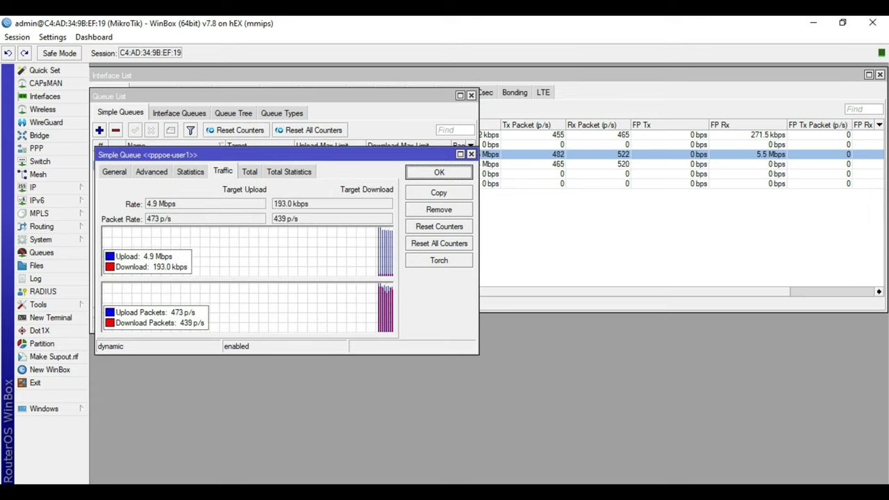
pyautogui.hotkey('alt', 'Tab')
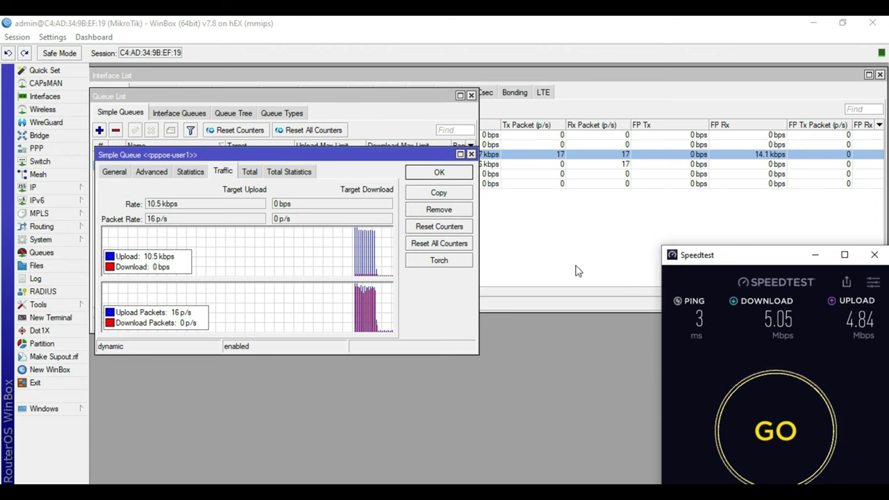
pyautogui.click(788, 433)
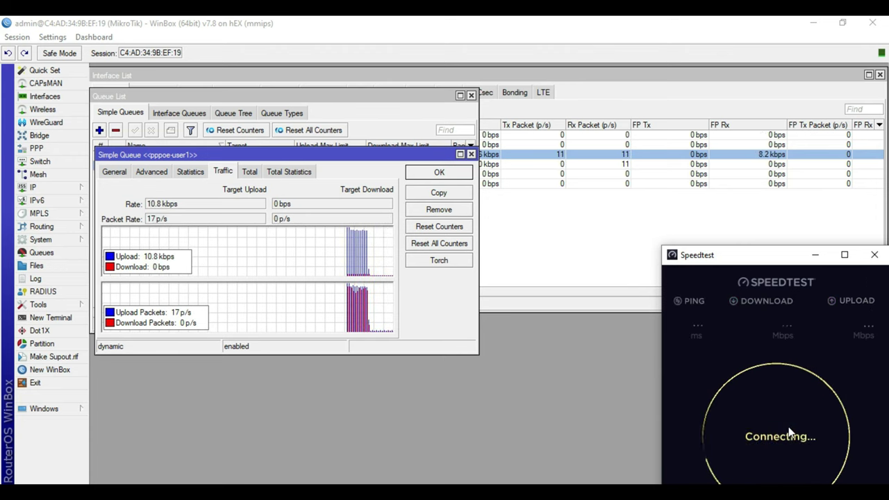
pyautogui.moveTo(344, 163); pyautogui.dragTo(346, 268)
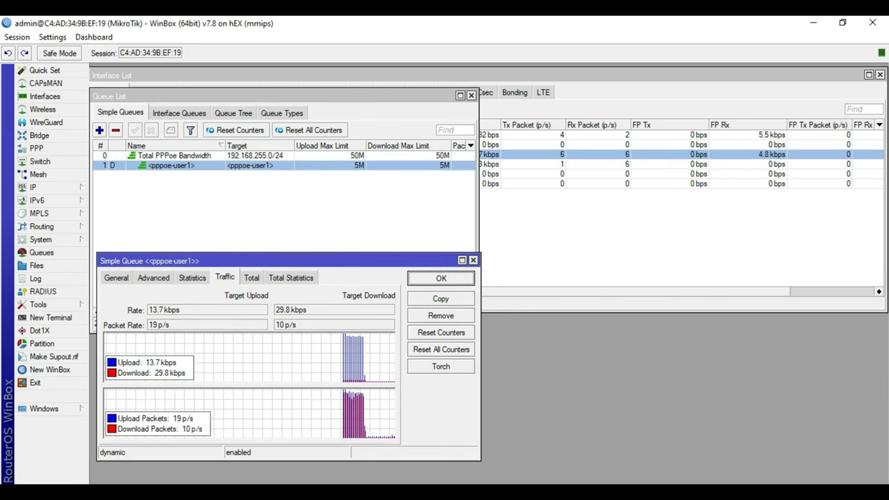
pyautogui.hotkey('alt', 'Tab')
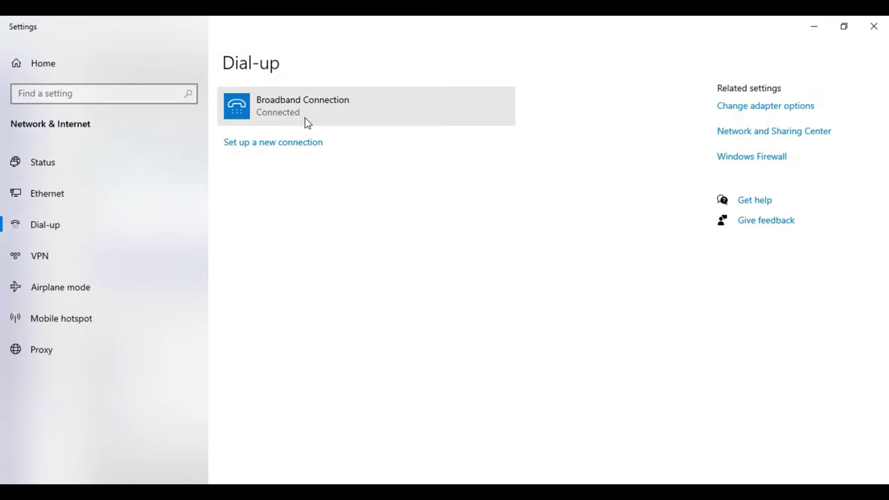
# Disconnect and remove the old Broadband Connection from the Dial-up page.
pyautogui.click(304, 121)
pyautogui.click(486, 148)
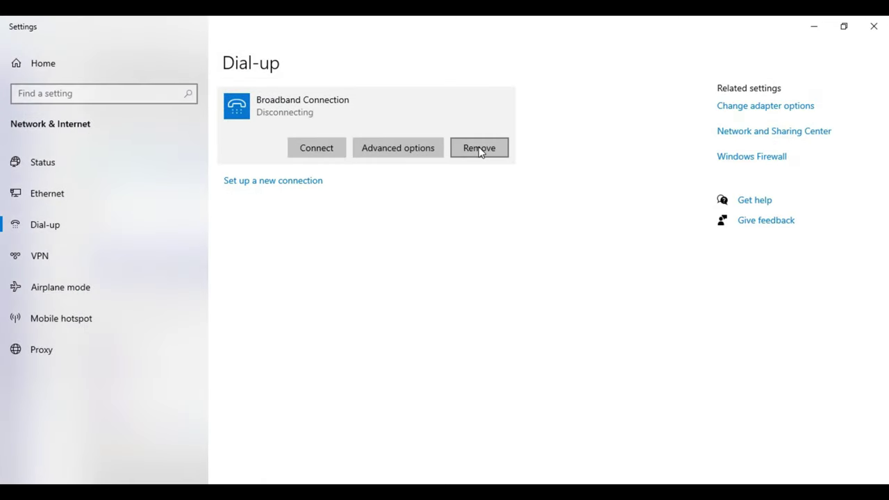
pyautogui.click(485, 148)
pyautogui.click(577, 121)
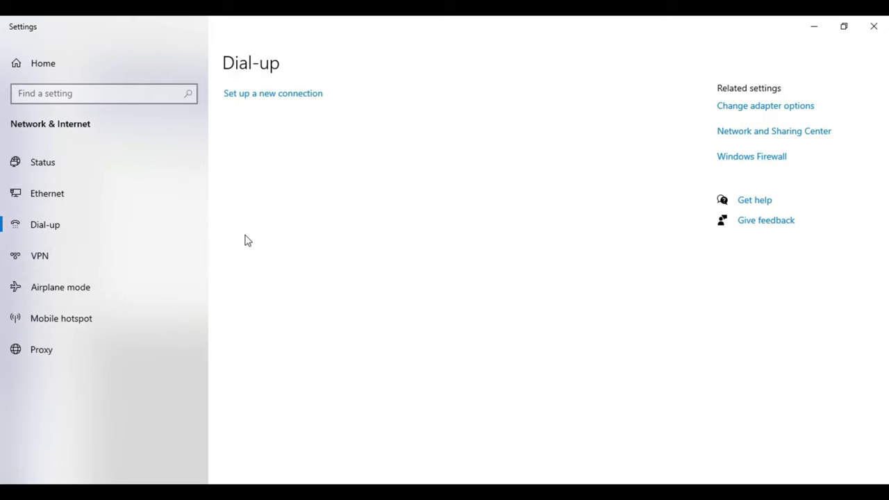
# Create a new Broadband (PPPoE) connection with the second user's username and password, and connect.
pyautogui.click(287, 96)
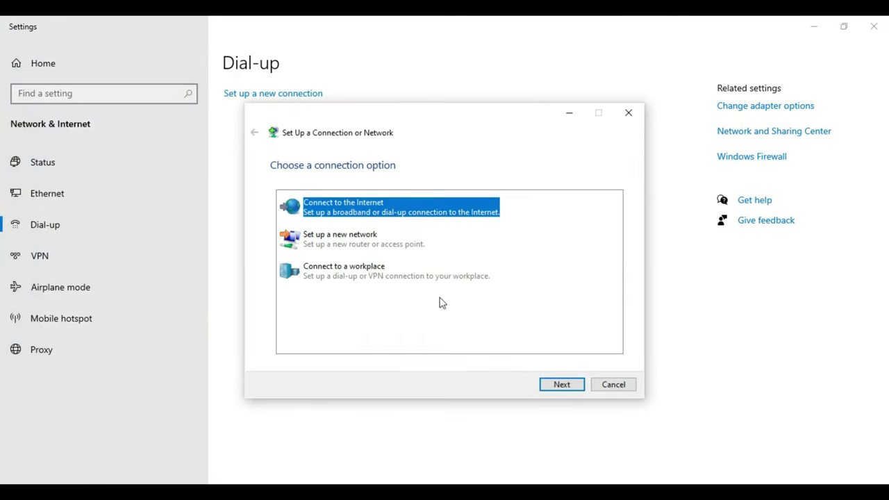
pyautogui.click(569, 386)
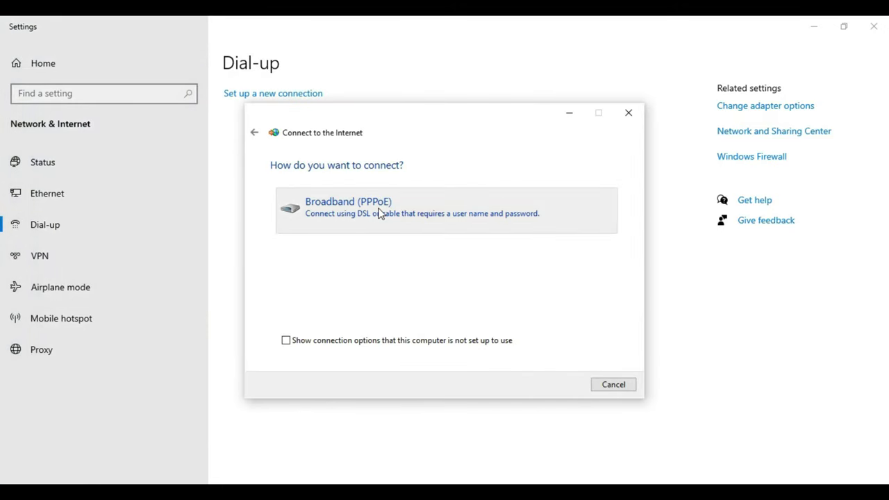
pyautogui.click(383, 215)
pyautogui.write('user2')
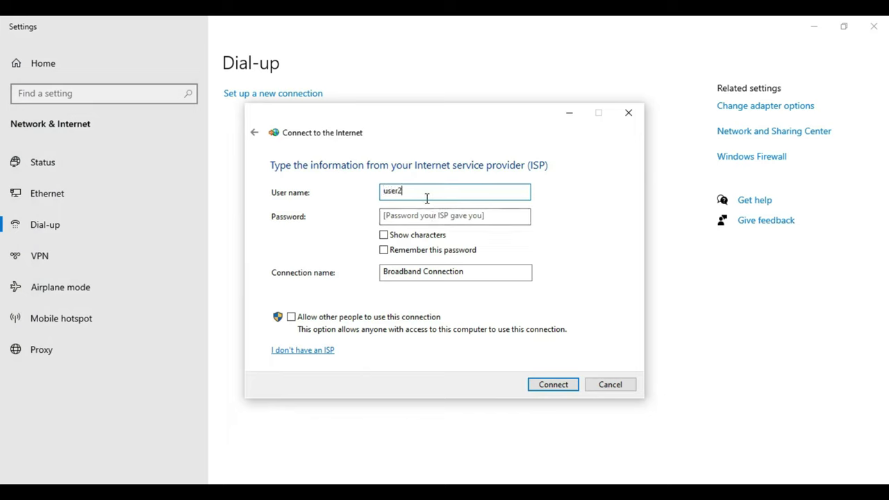
pyautogui.press('Tab')
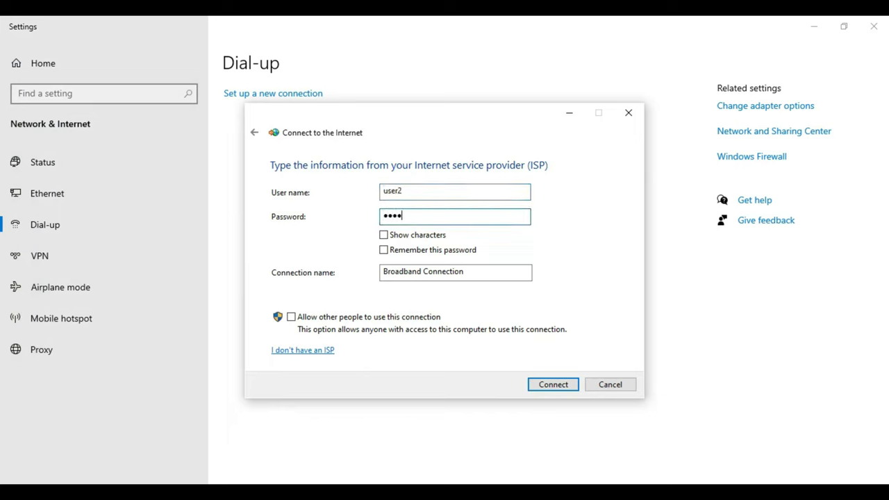
pyautogui.click(392, 238)
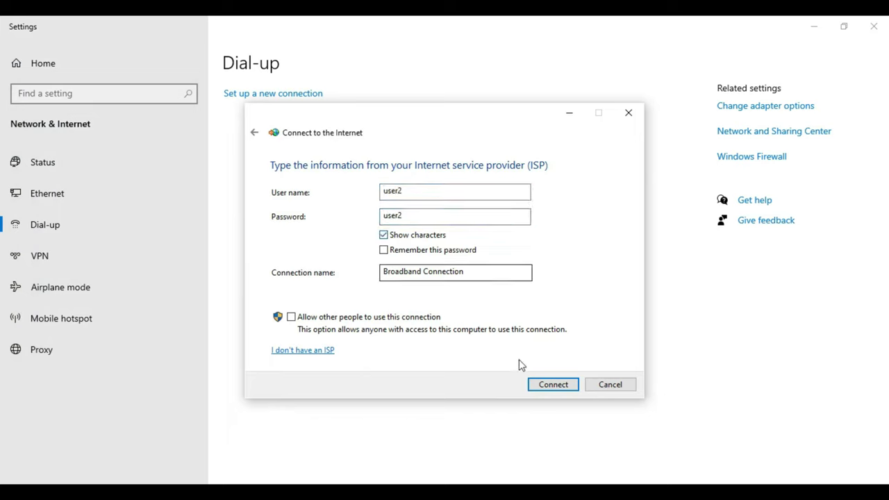
pyautogui.click(549, 391)
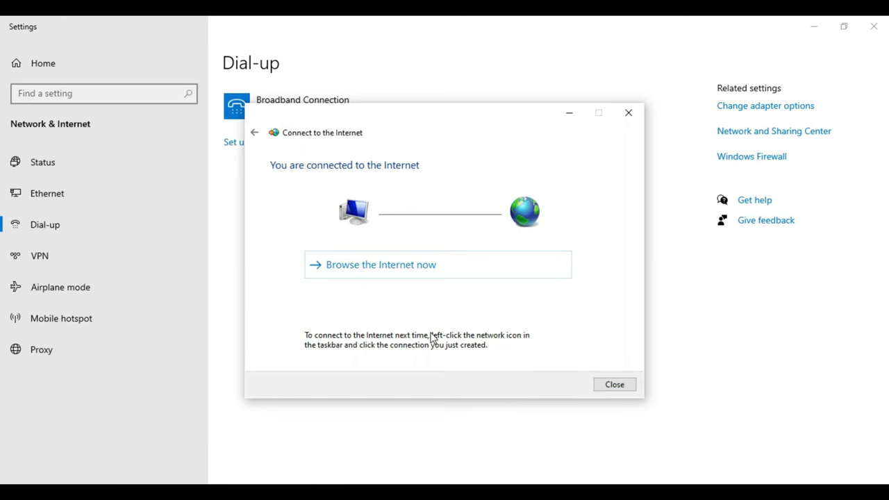
# Close the connection wizard, minimize Settings, and start a new speed test.
pyautogui.click(618, 387)
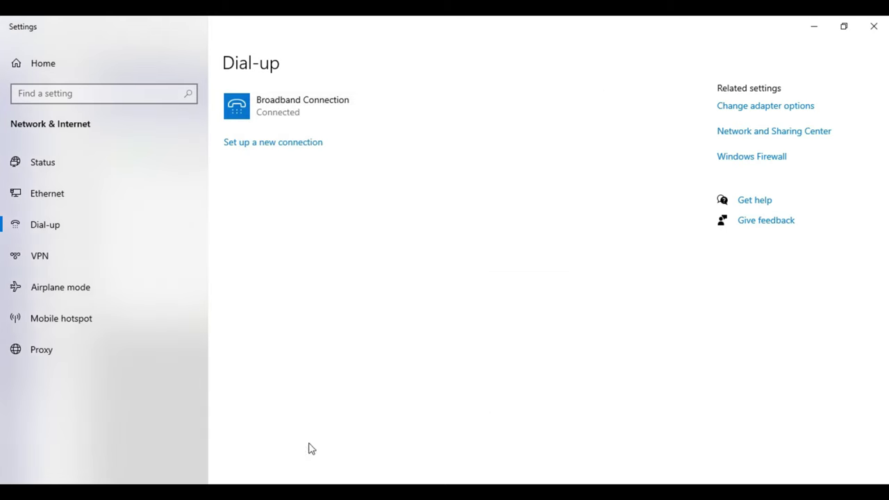
pyautogui.click(811, 29)
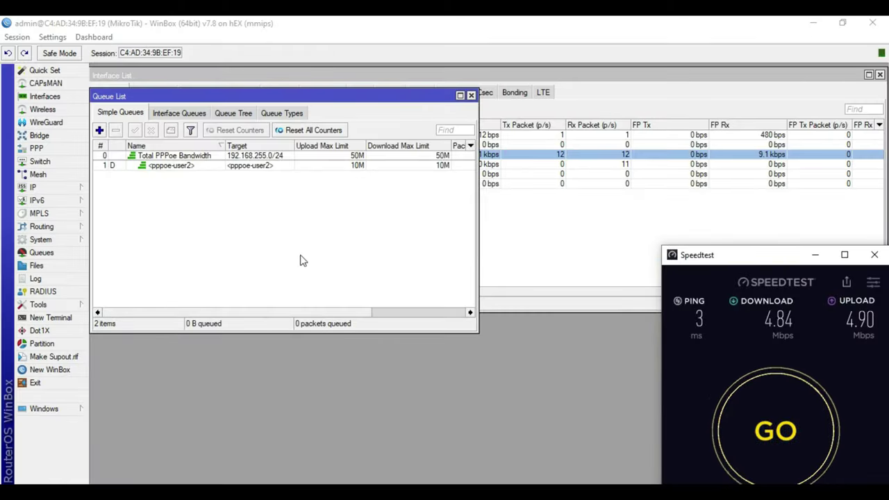
pyautogui.click(801, 433)
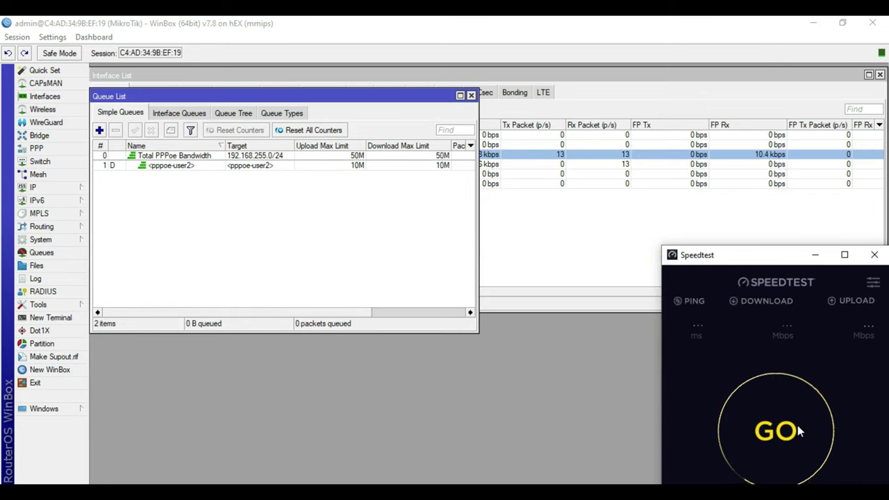